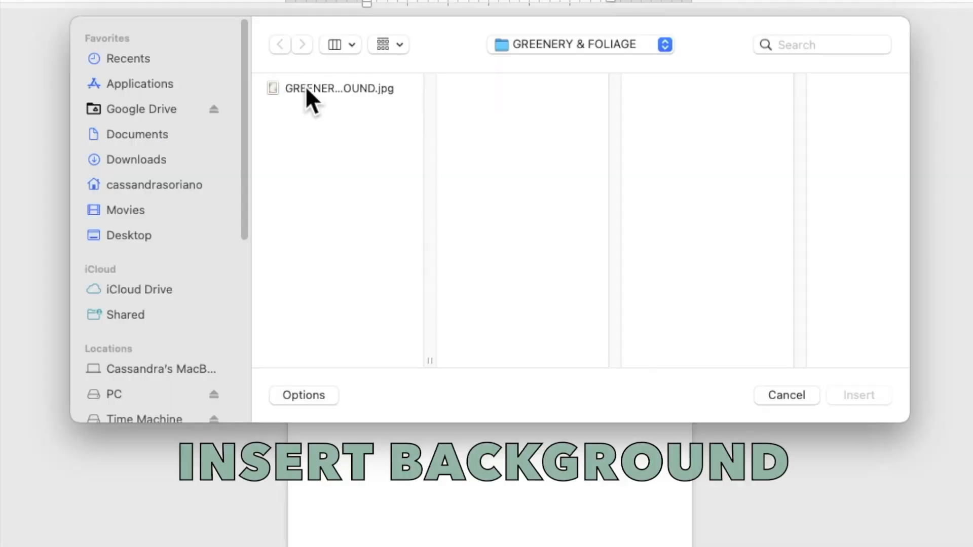
- Insert the picture GREENERY AND FOLIAGE BACKGROUND.jpg and set its text wrapping to Behind Text
click(306, 88)
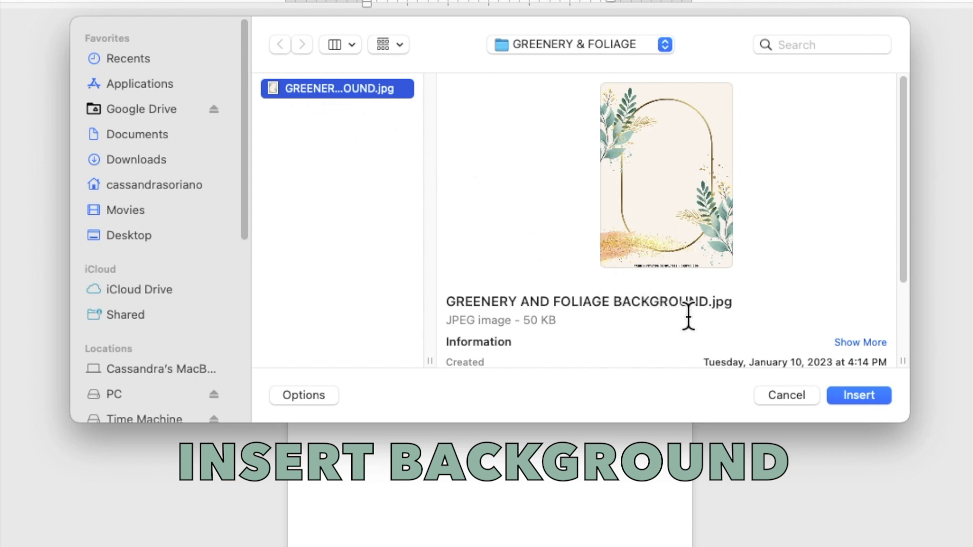
click(870, 398)
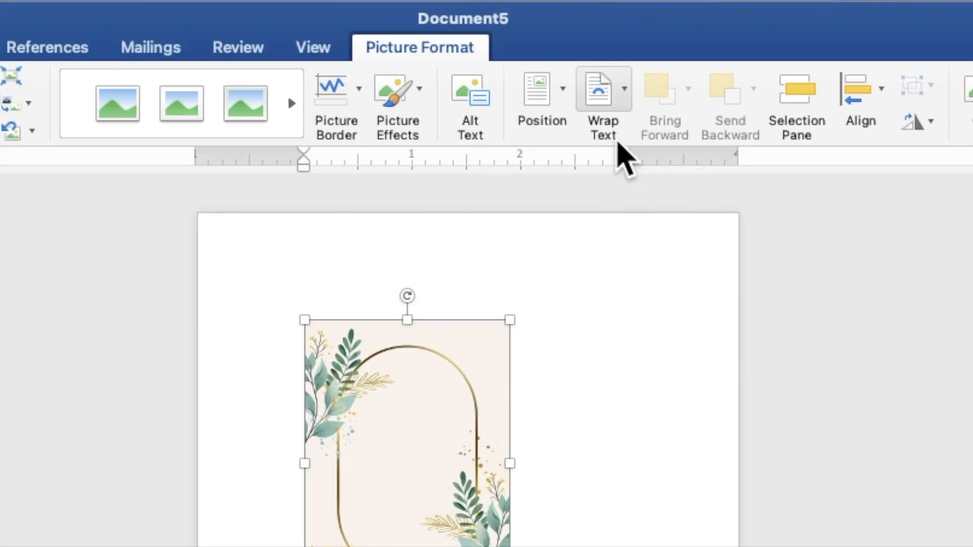
click(604, 101)
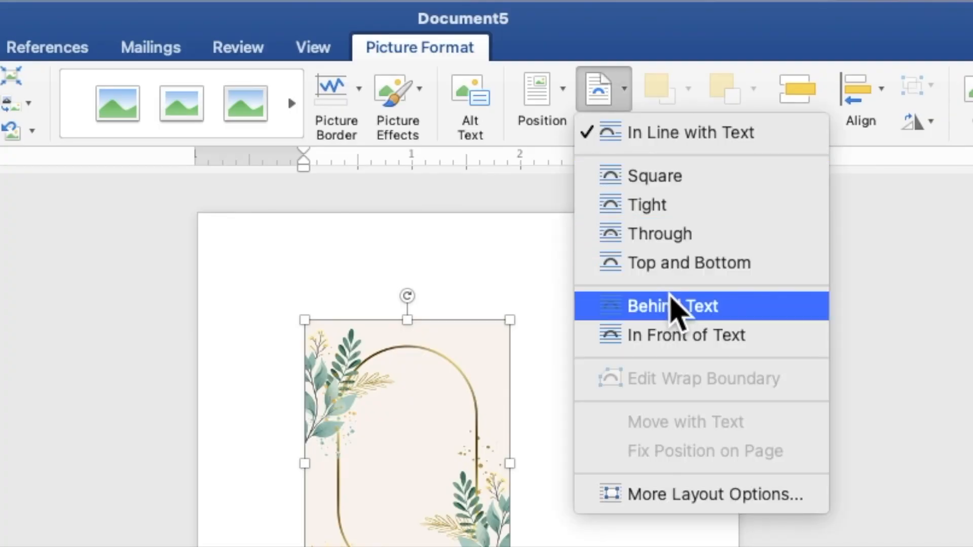
click(676, 312)
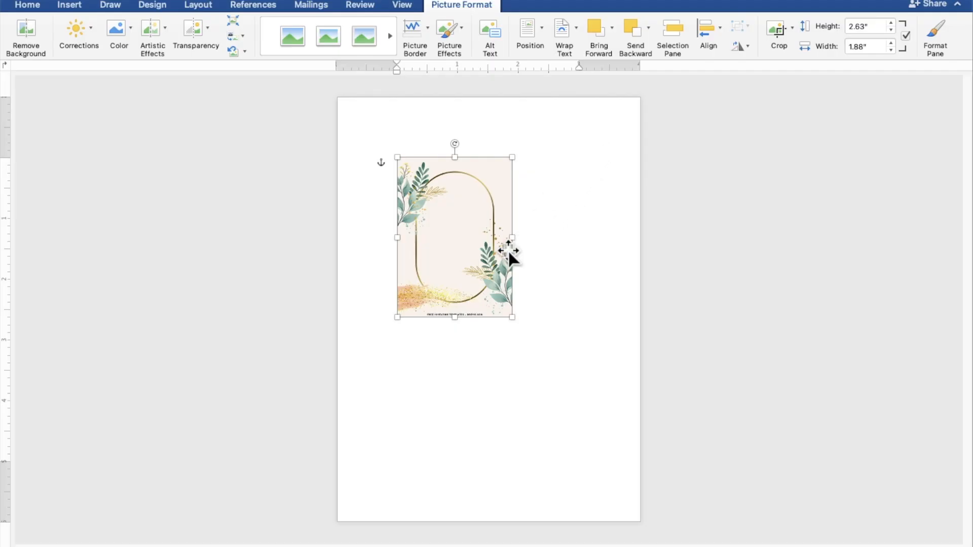
- Align the picture with the page's upper-left corner and enlarge it to about 7.19" by 5.13" so it covers the whole page
drag(496, 257, 436, 198)
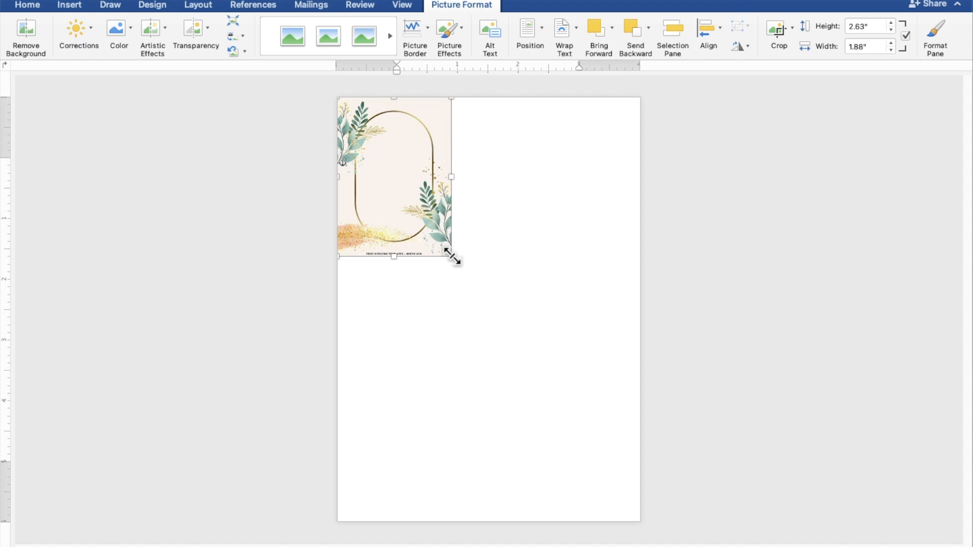
drag(452, 257, 650, 486)
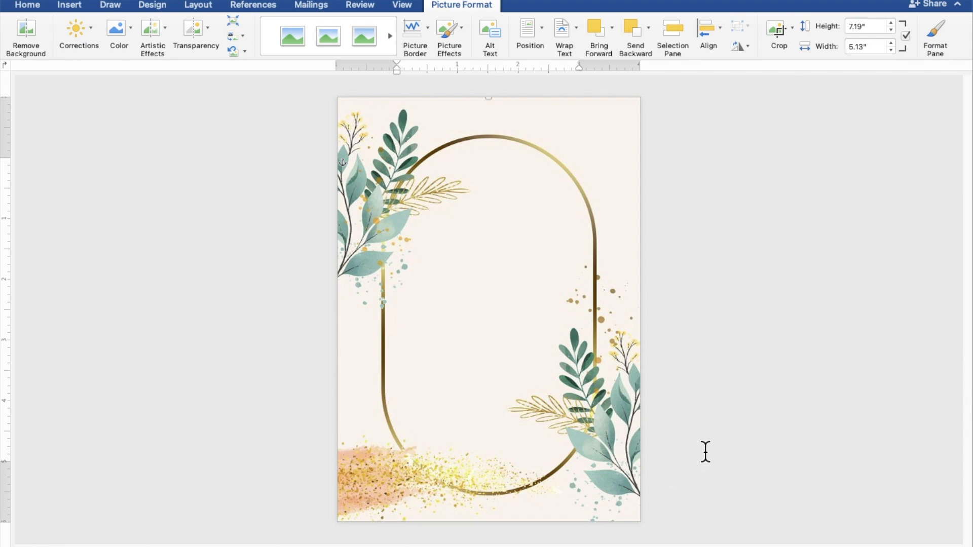
click(787, 367)
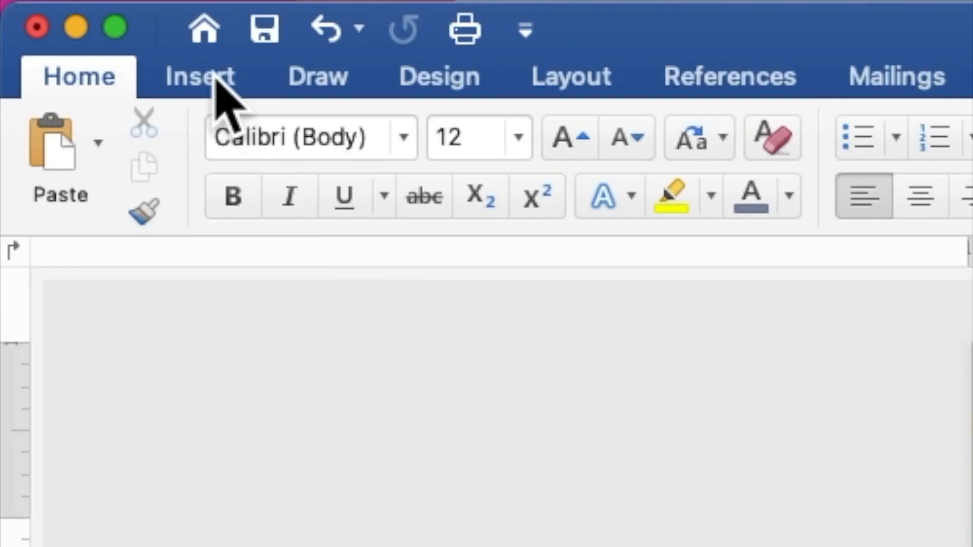
- Draw a rectangle about 4.3" high and 3.44" wide over the middle of the gold oval frame
click(214, 76)
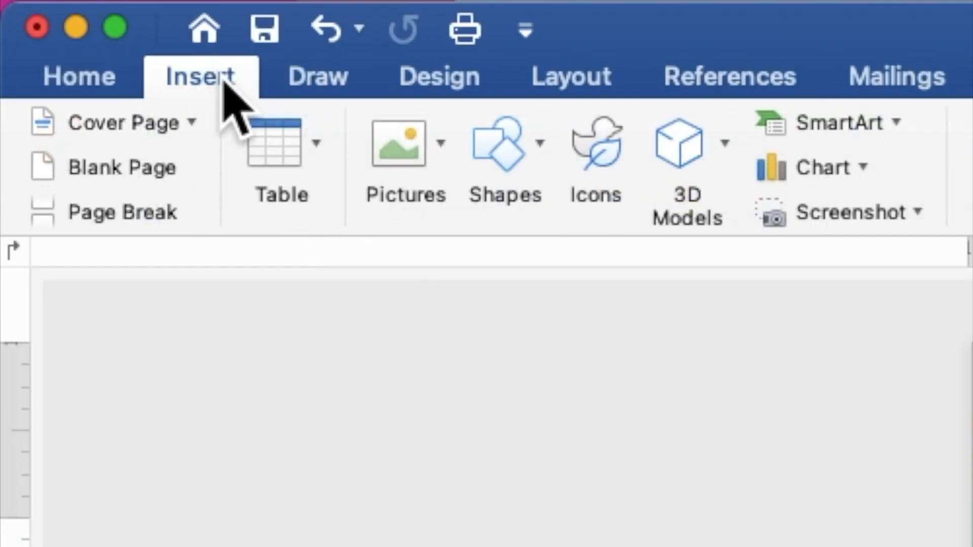
click(540, 145)
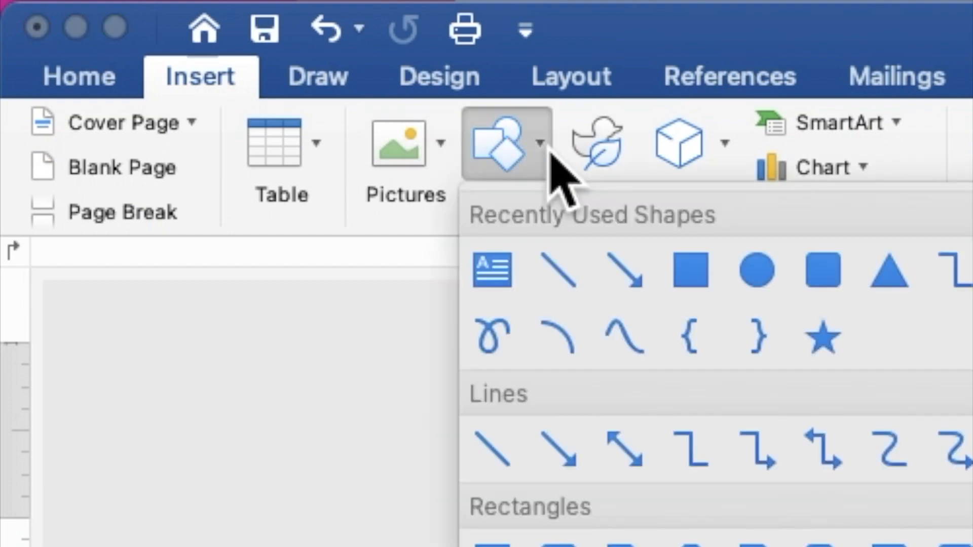
click(691, 273)
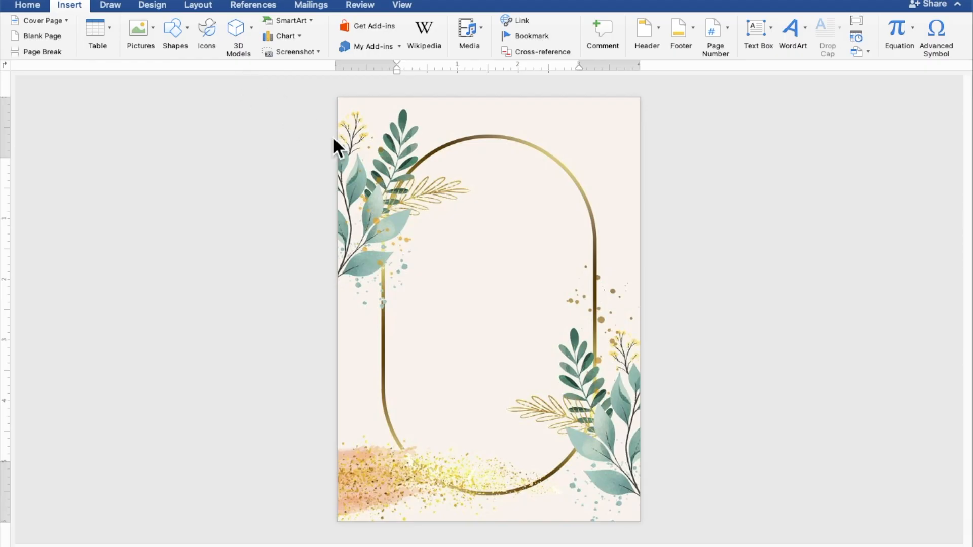
mouse_move(384, 178)
mouse_down()
mouse_move(443, 233)
mouse_move(457, 278)
mouse_move(534, 382)
mouse_move(594, 439)
mouse_up()
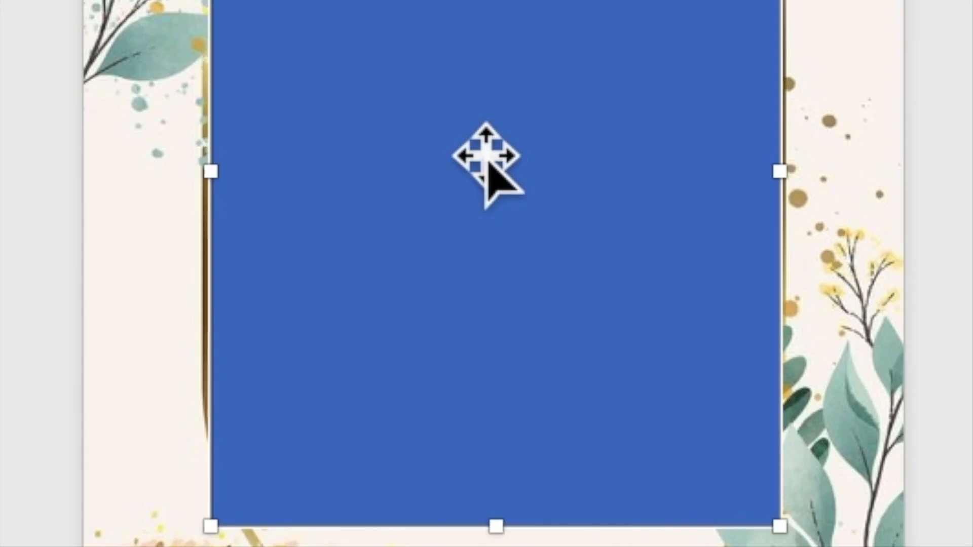
- Add text to the rectangle, with "TOGETHER WITH THEIR FAMILY" as the opening line followed by a blank line
right_click(485, 151)
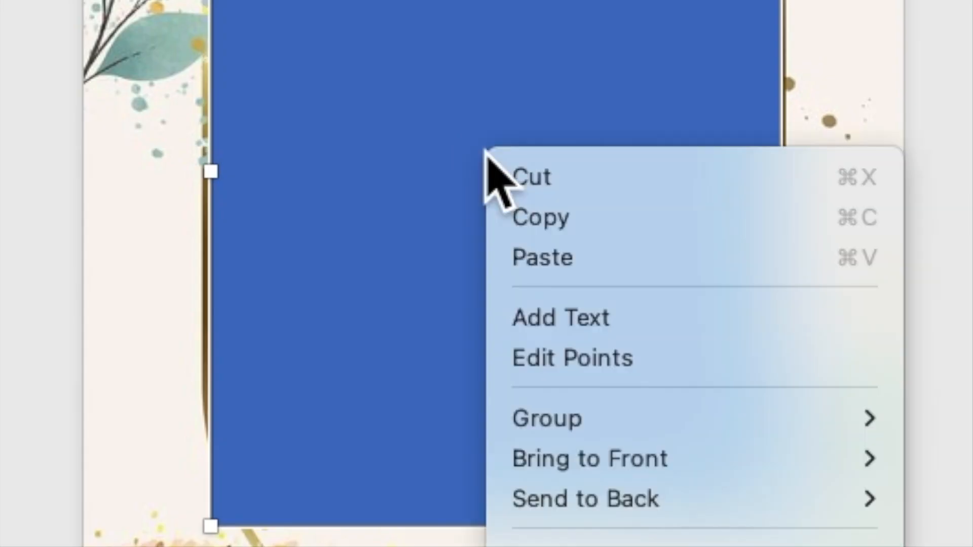
click(567, 319)
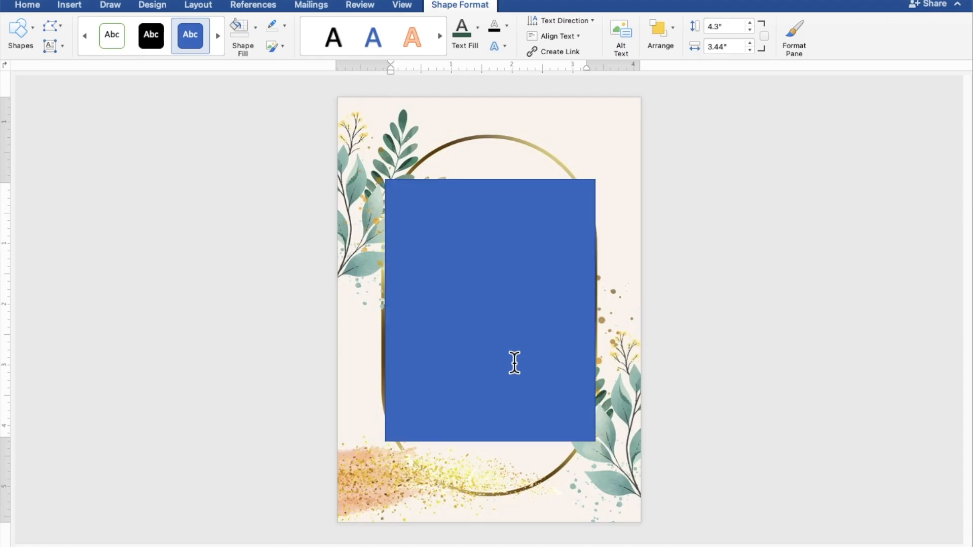
scroll(514, 363, up, 3)
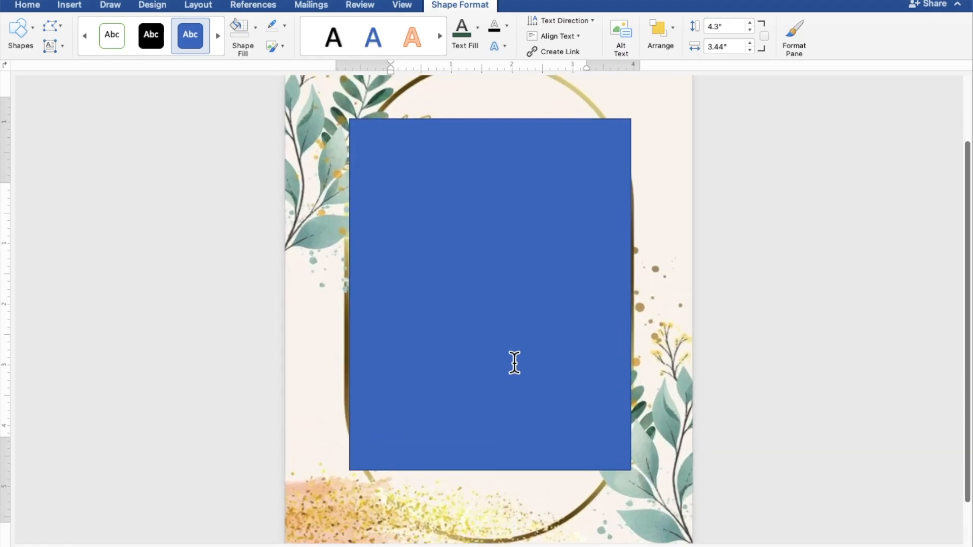
scroll(515, 362, up, 3)
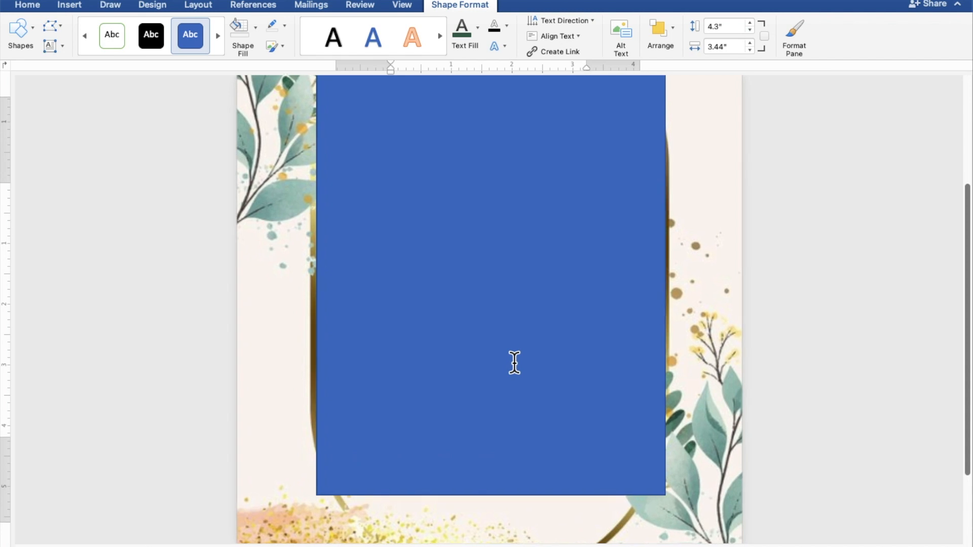
scroll(515, 363, up, 3)
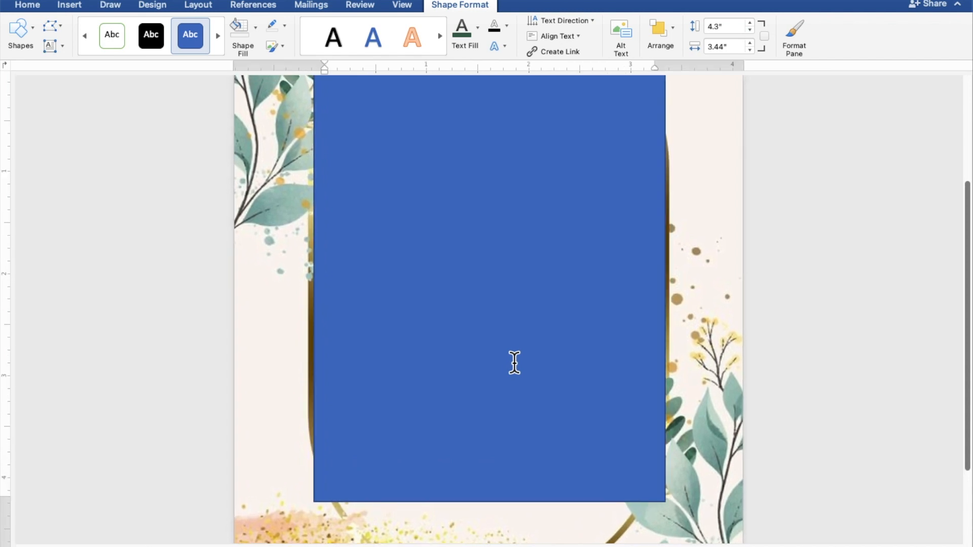
scroll(514, 362, up, 2)
click(515, 362)
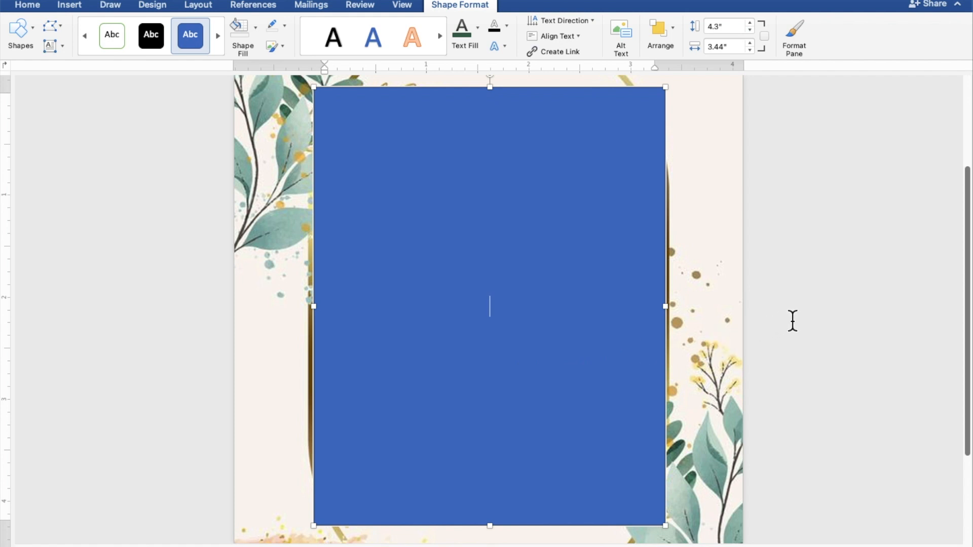
text(TOGETHER )
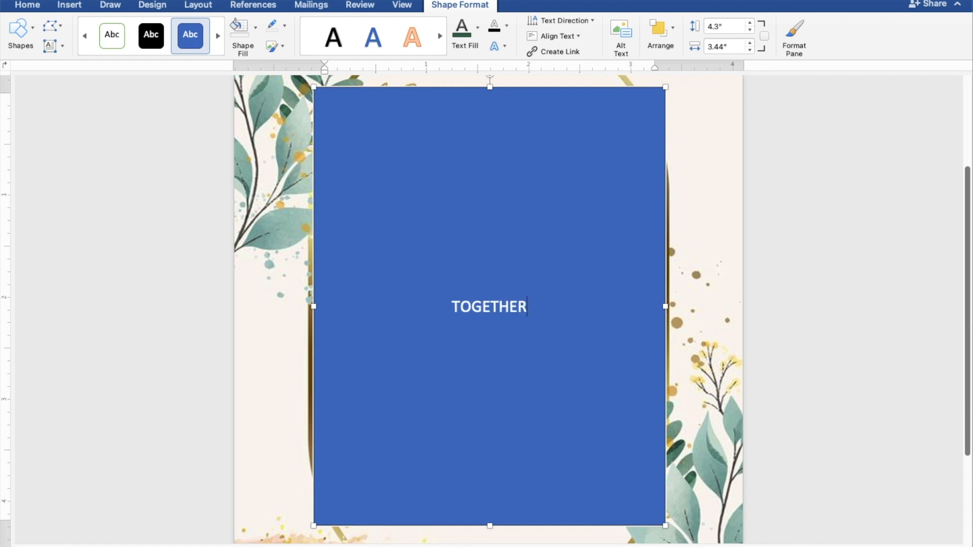
text(WITH)
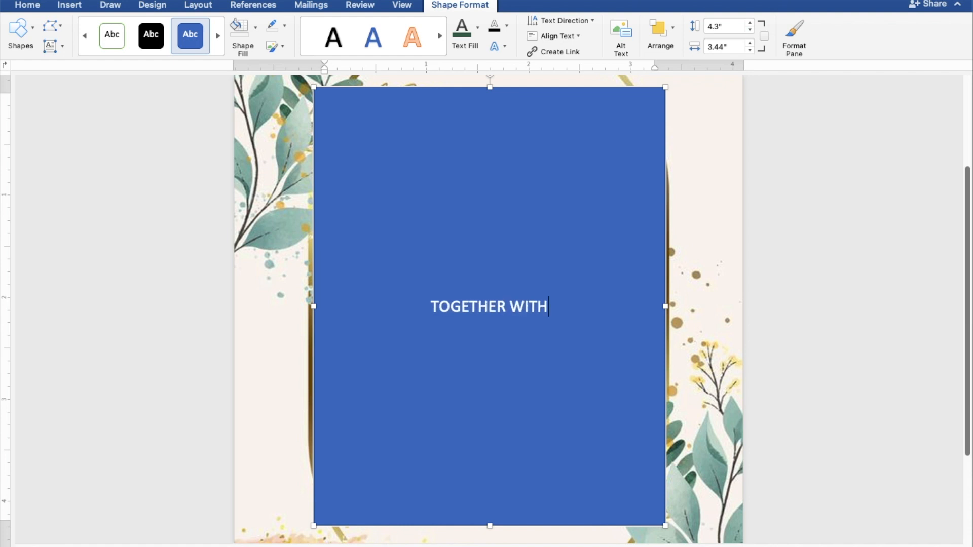
text( THEI)
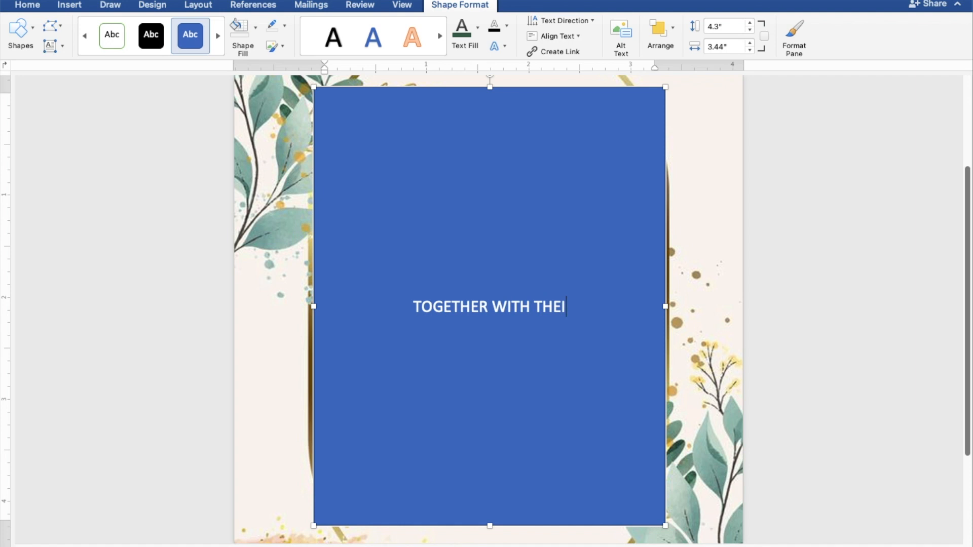
text(R FAM)
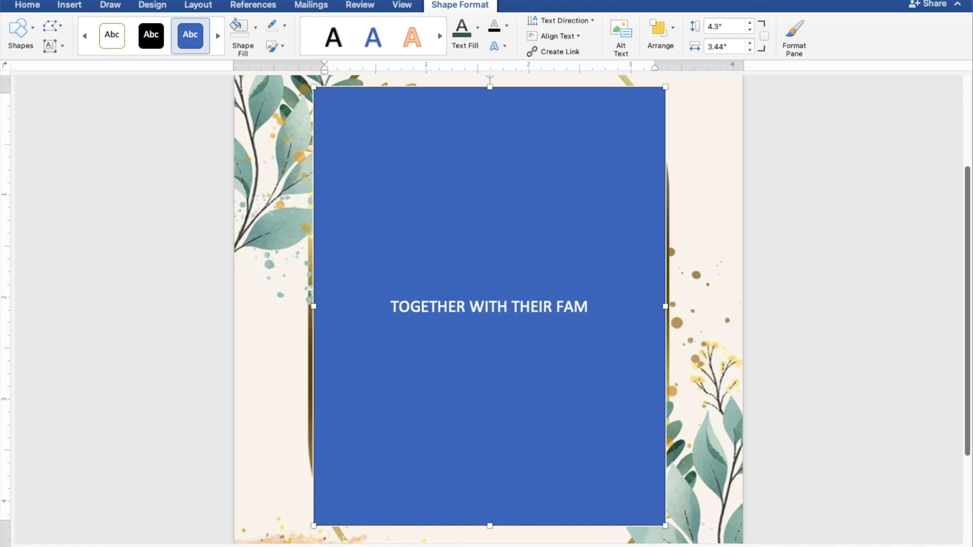
text(ILY)
key(Return)
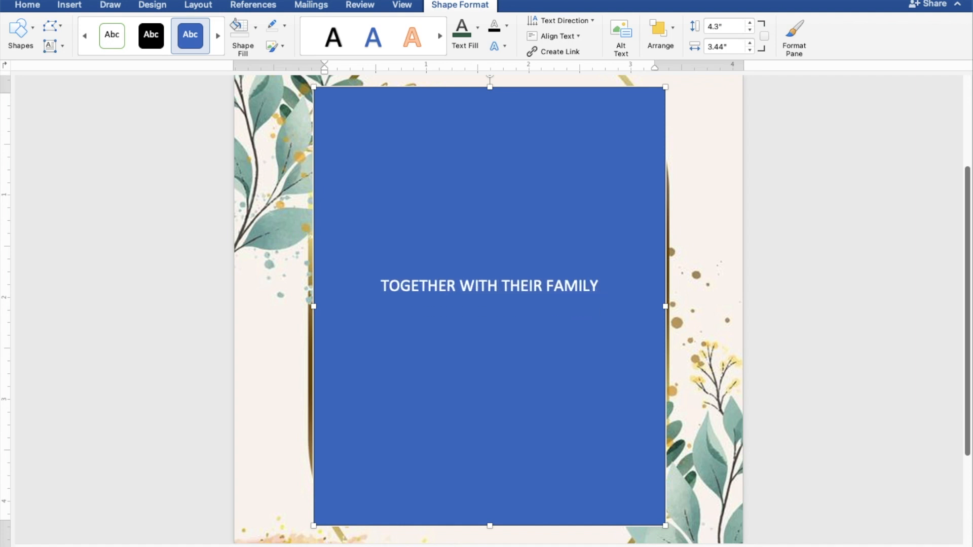
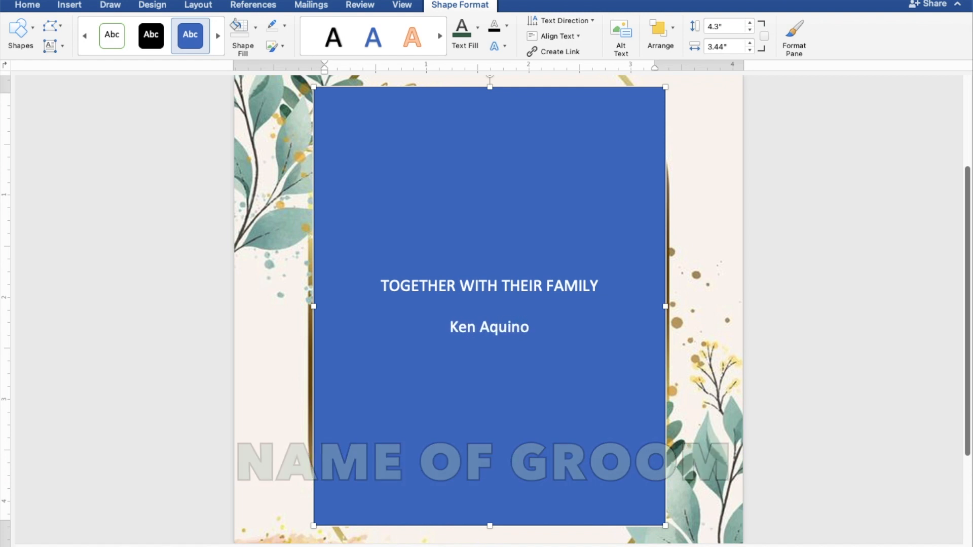
- Enter the groom's full name, "AND" and the bride's full name on three separate lines, followed by a blank line
key(Return)
text(AND)
key(Return)
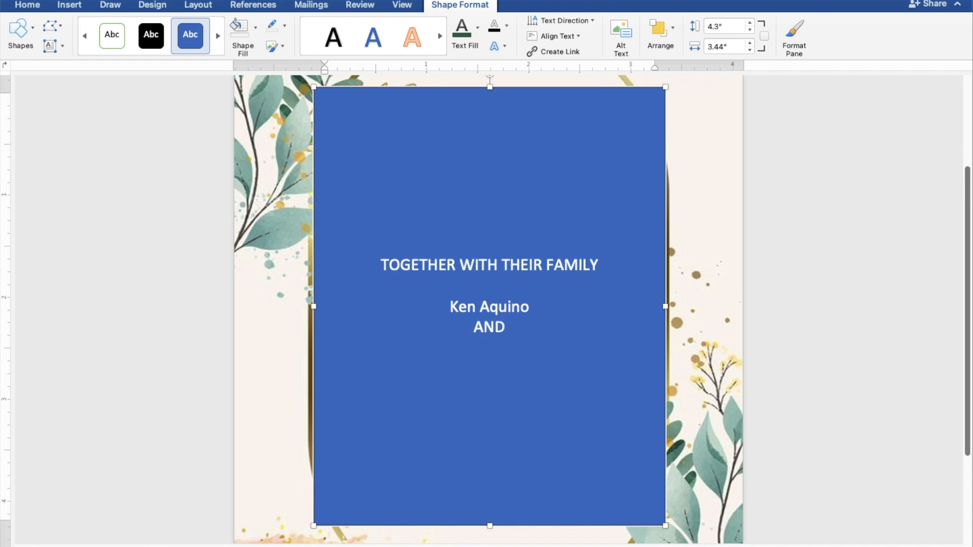
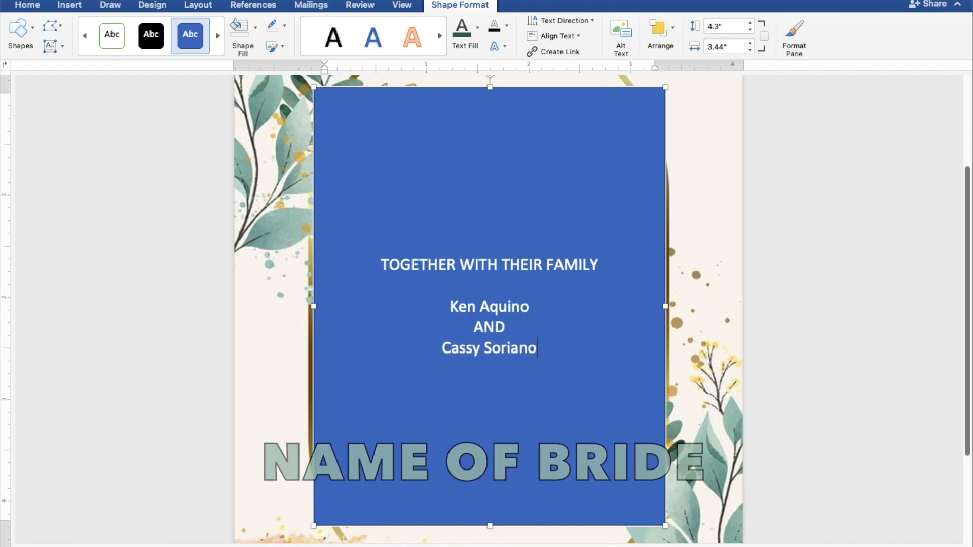
key(Return)
key(Return)
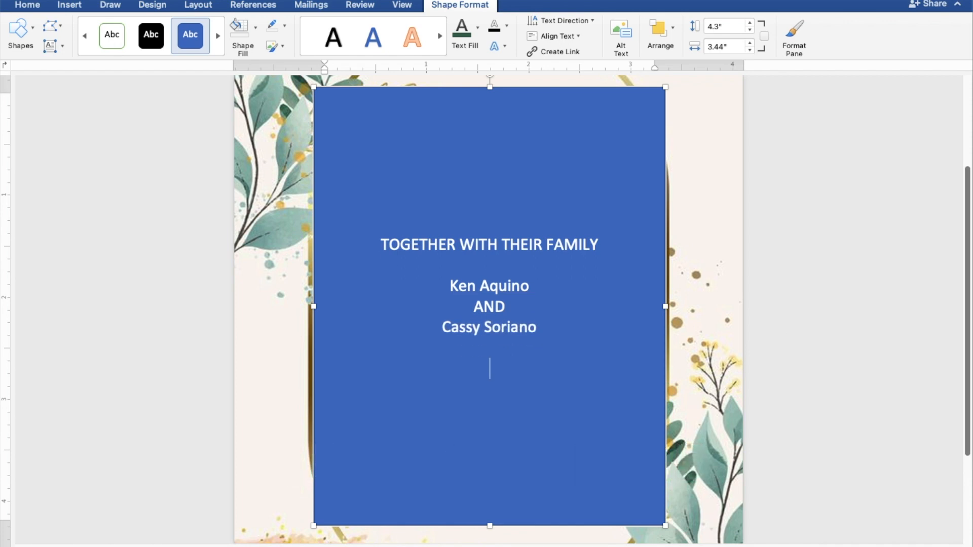
- Add the line "REQUEST THE PLEASURE OF YOUR PRESENCE" below the couple's names
text(REQUEST T)
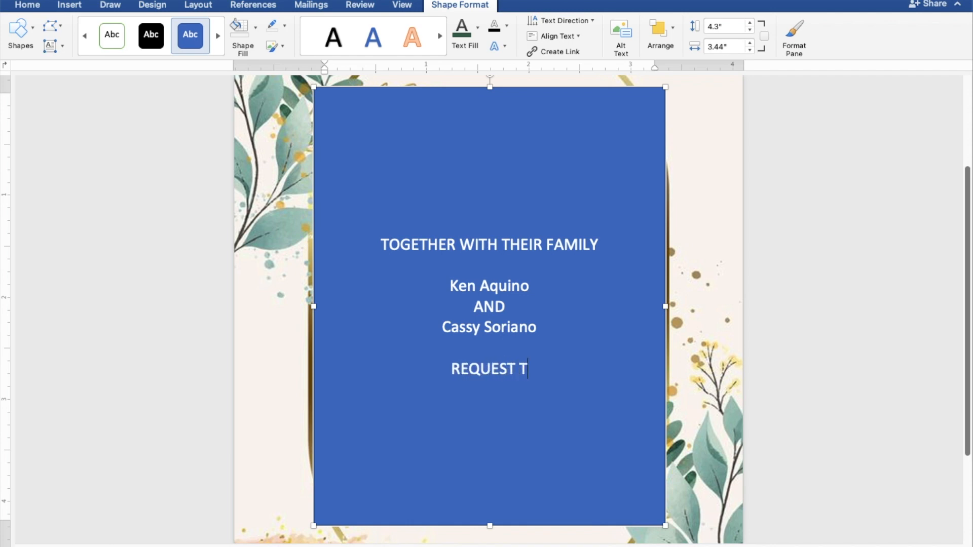
text(HE PLEAU)
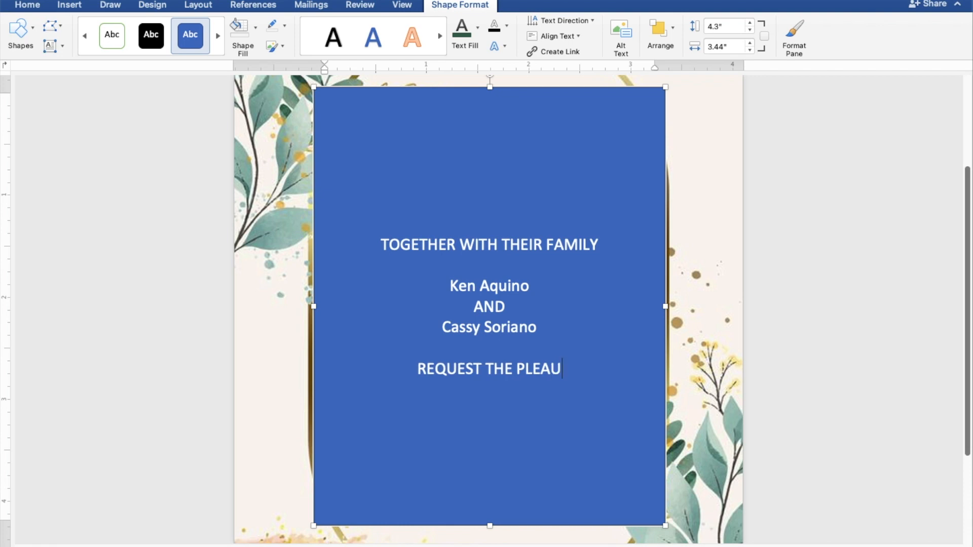
key(BackSpace)
text(SURE)
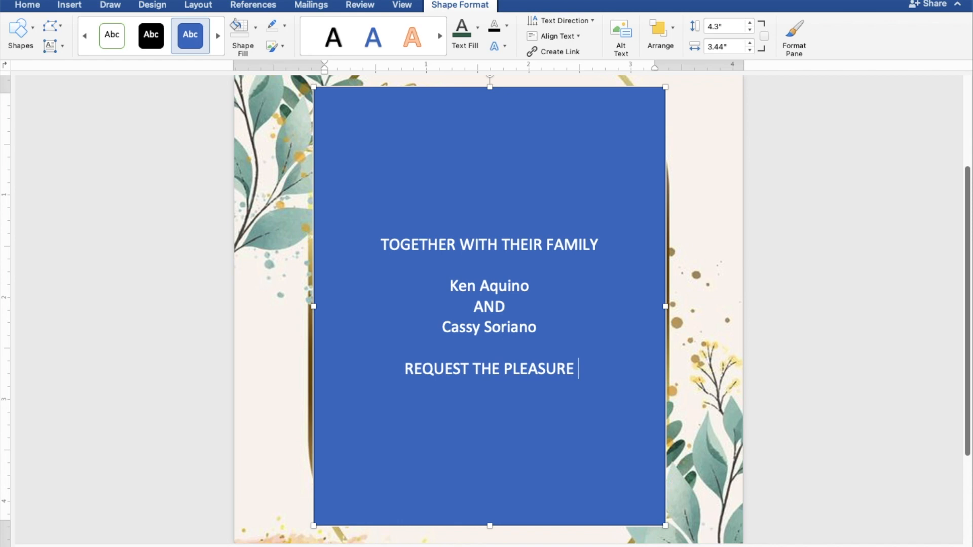
text( OF Y)
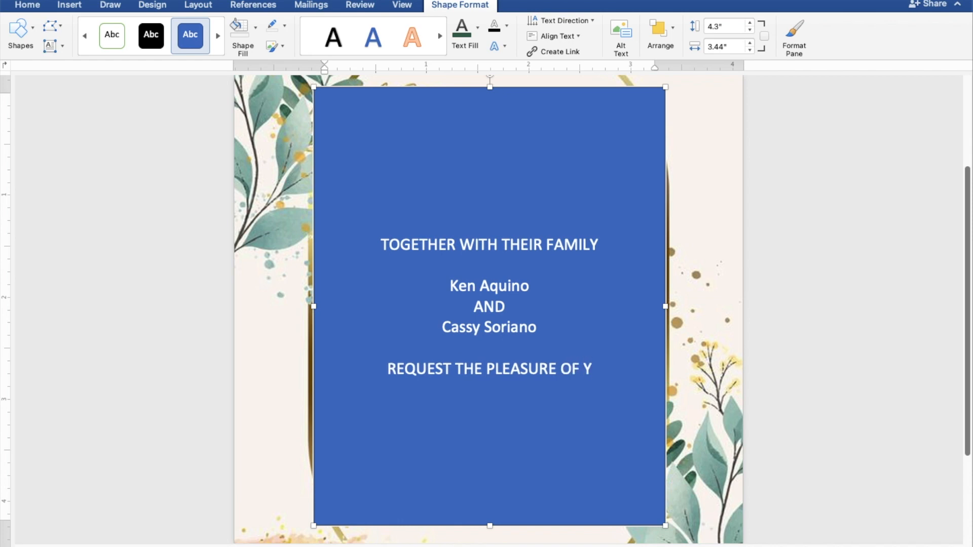
text(OUR PR)
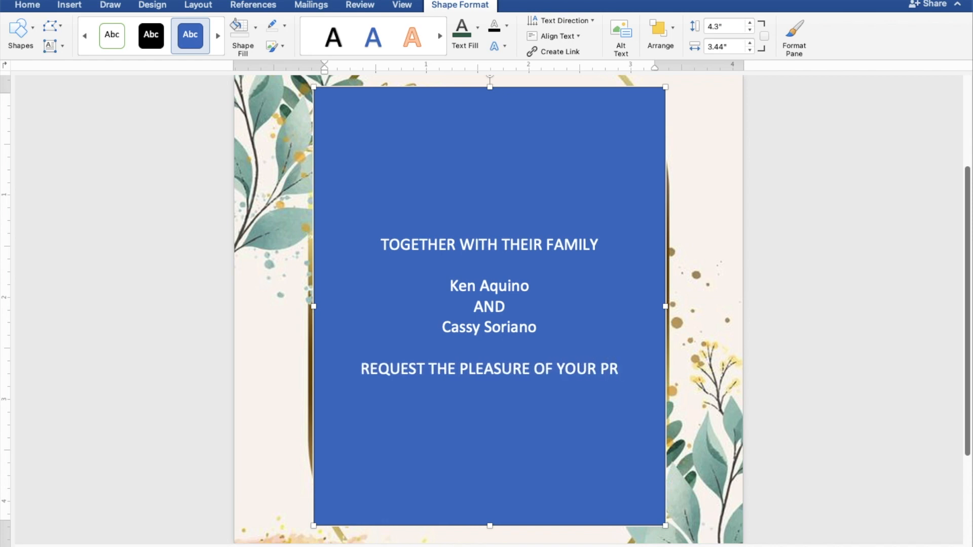
text(ESENCE)
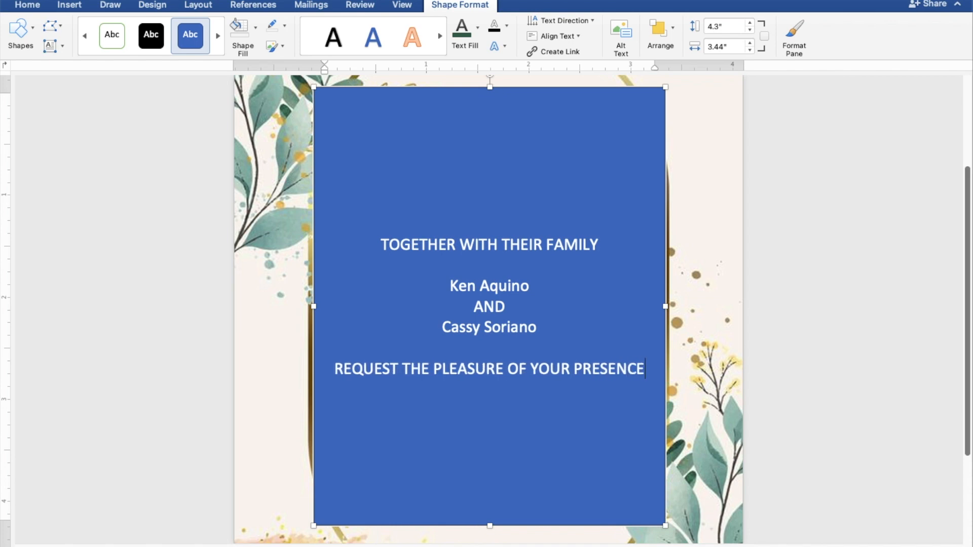
- Add the line "AS THEY JOYFULLY UNITE IN MARRIAGE" below the request line, followed by a blank line
key(Return)
text(AS)
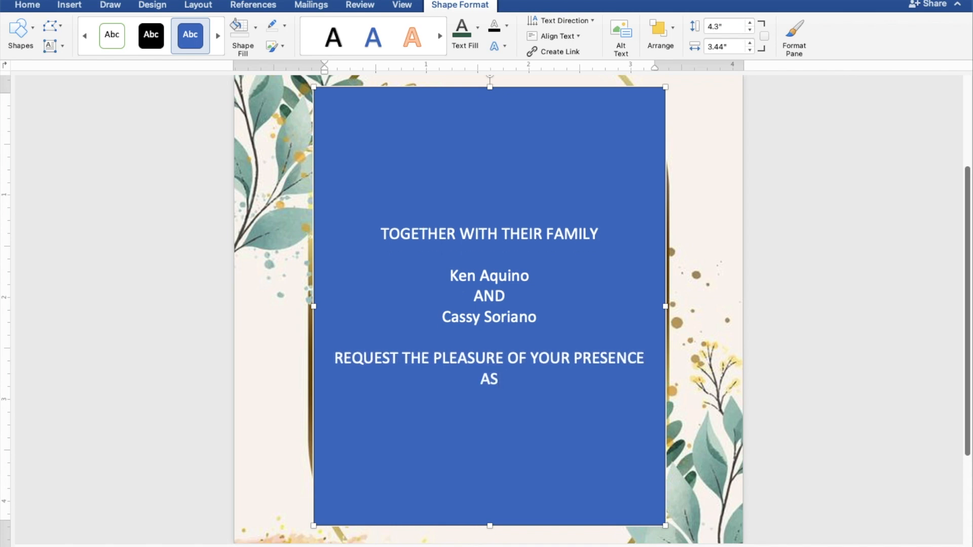
text( THEY)
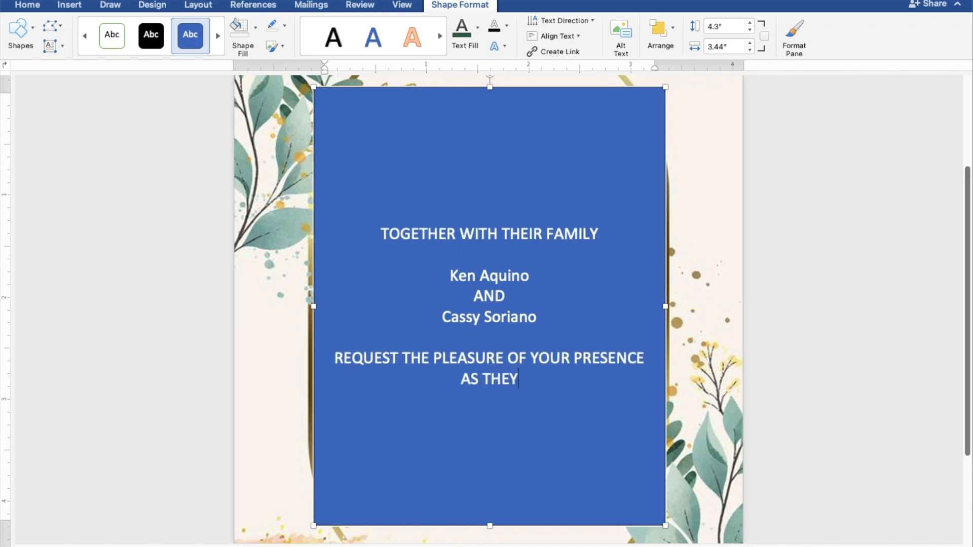
text( JOYF)
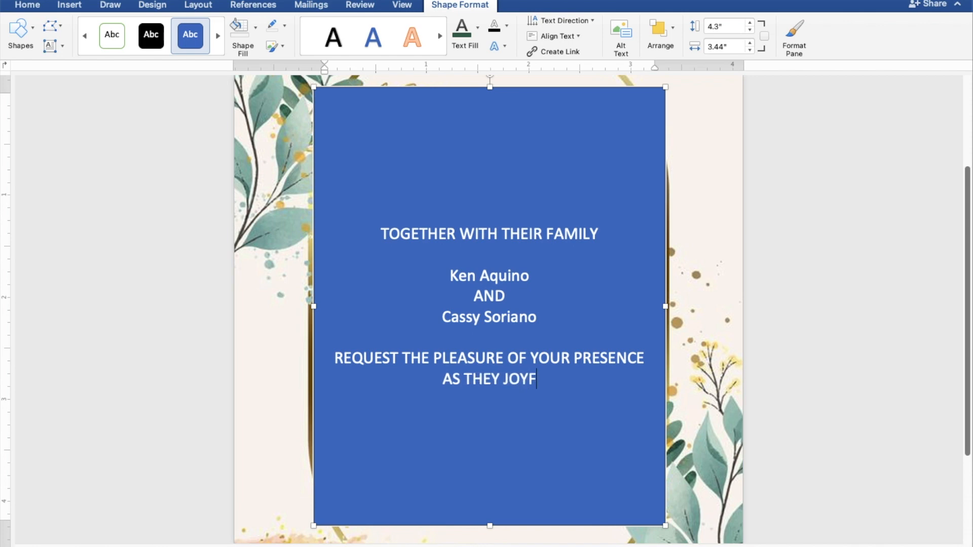
text(ULLY )
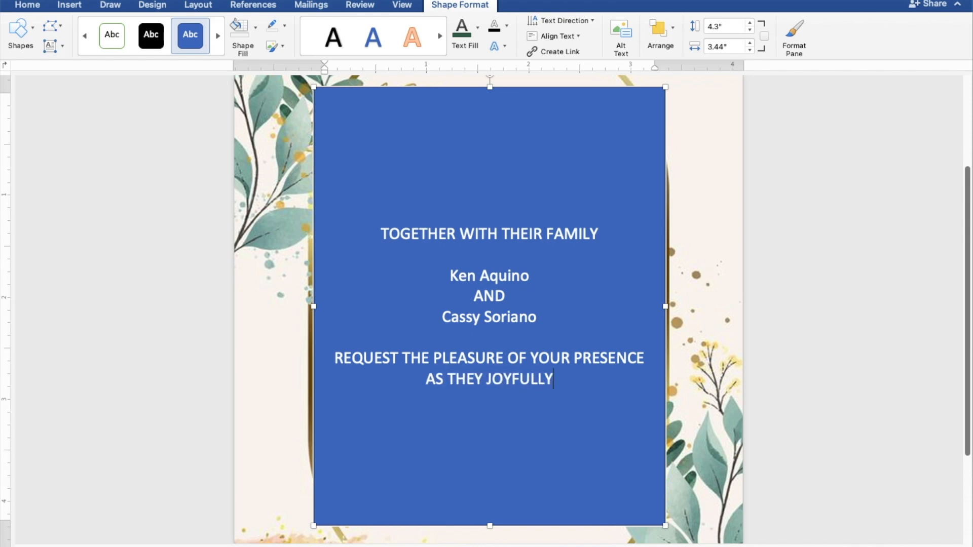
text(UNITE)
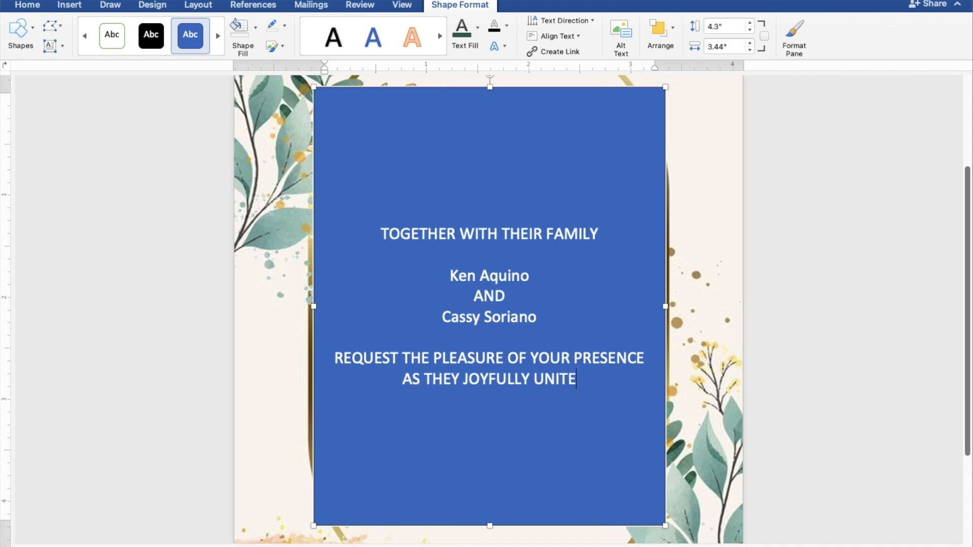
text( IN M)
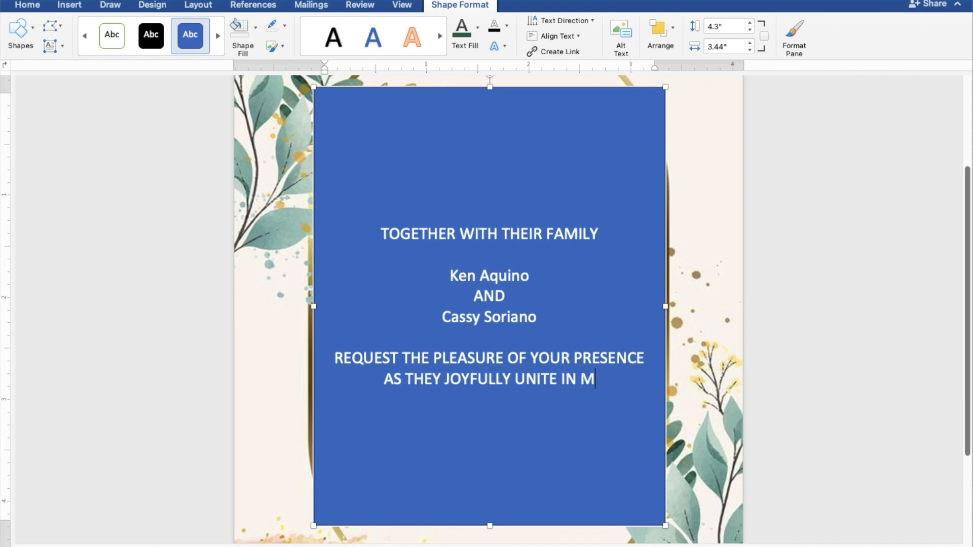
text(ARRIAGE)
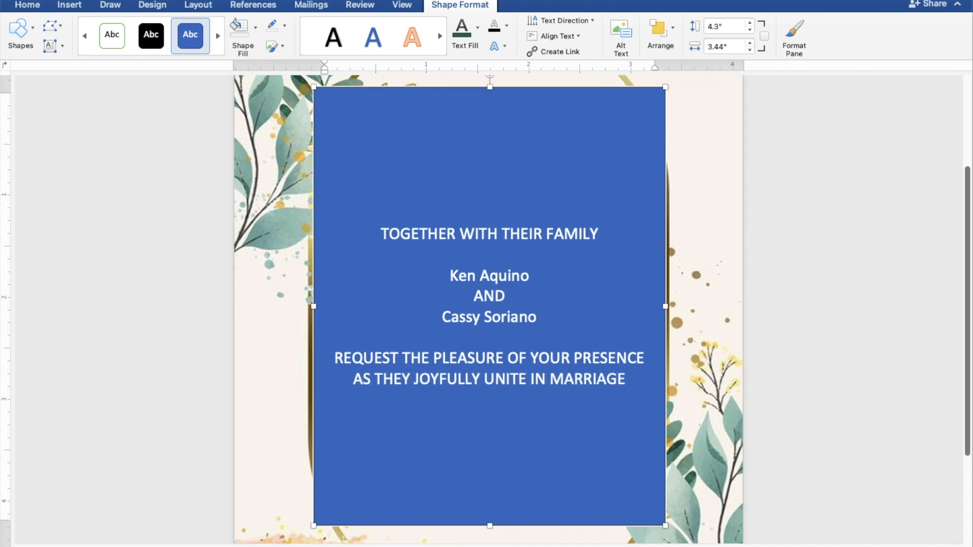
key(Return)
key(Return)
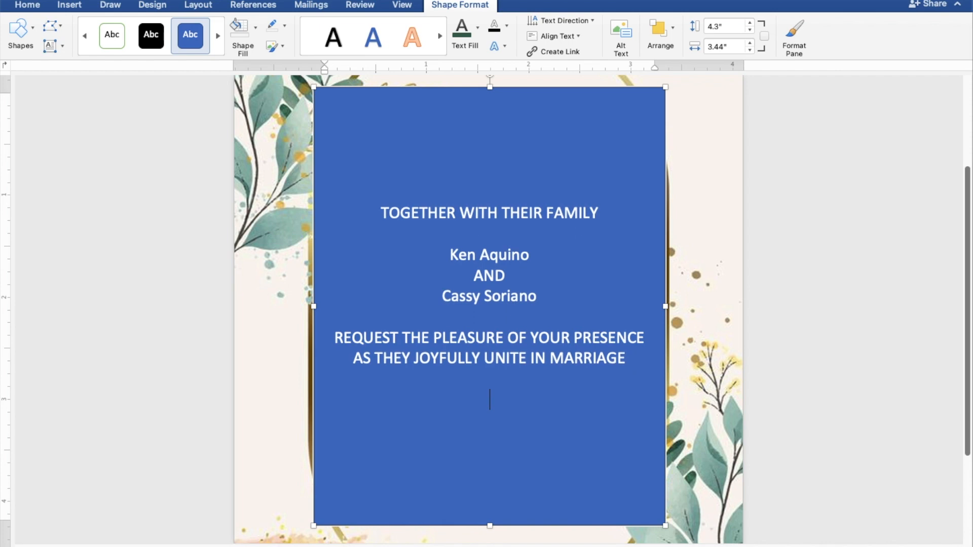
- Enter the wedding day and date as "SUNDAY | MARCH 26, 2023" below the blank line
text(SUN)
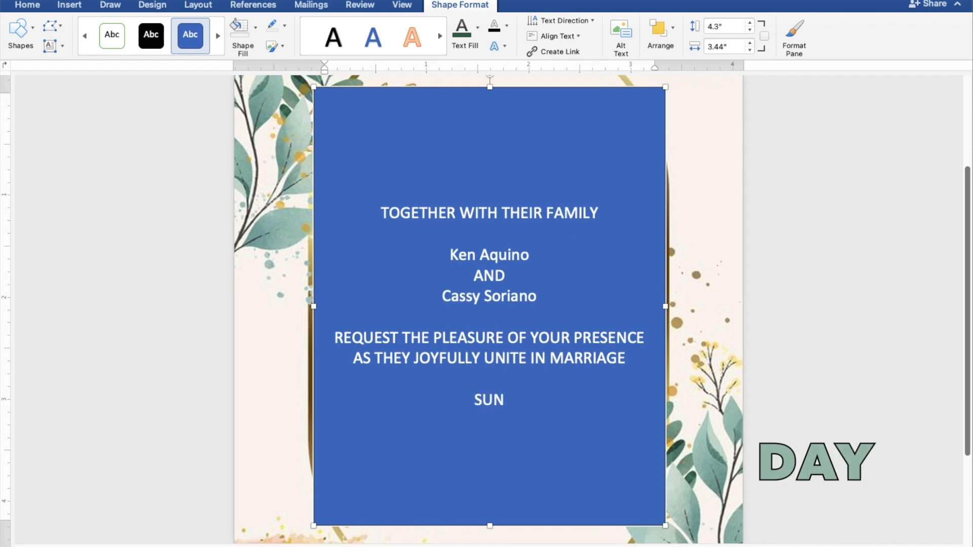
text(DAY)
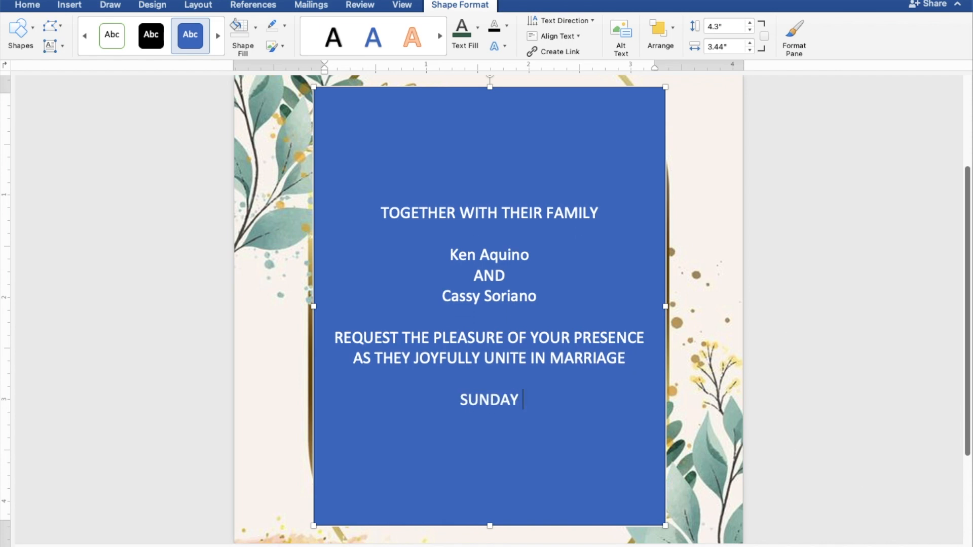
text( | MARHC)
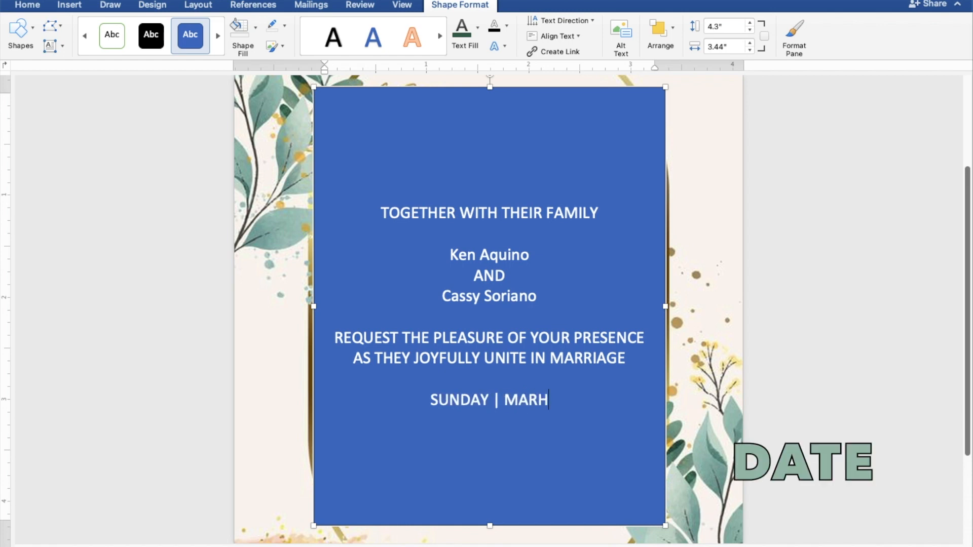
key(BackSpace)
key(BackSpace)
text(CH)
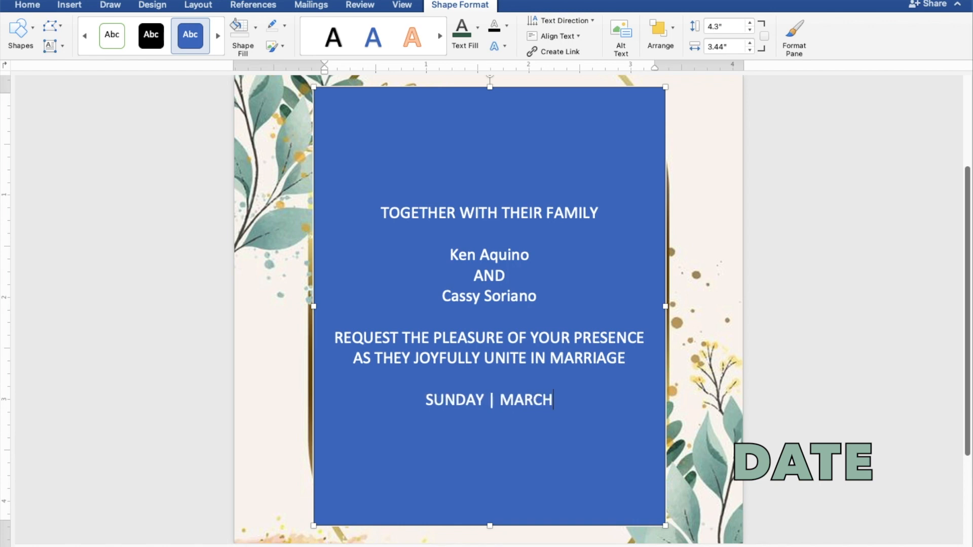
text( 26)
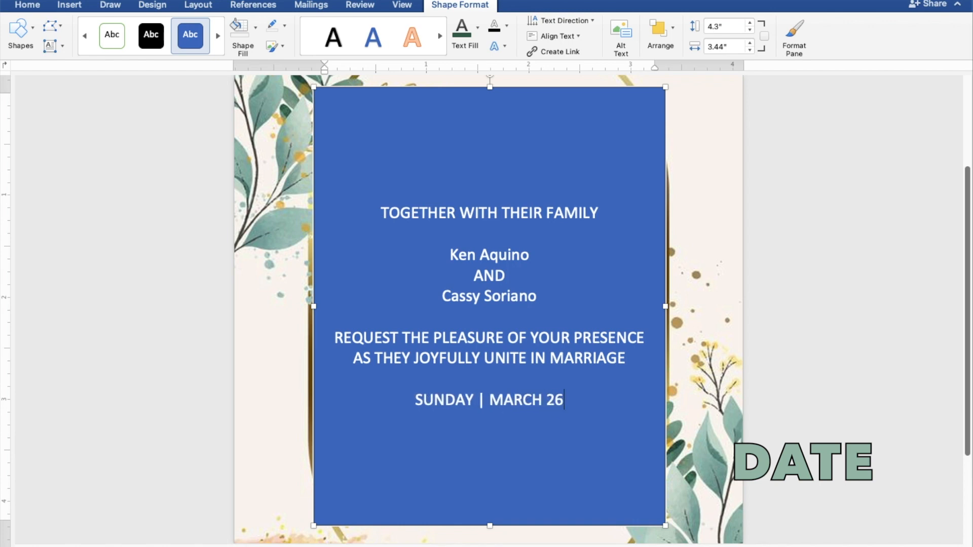
text(, 2023)
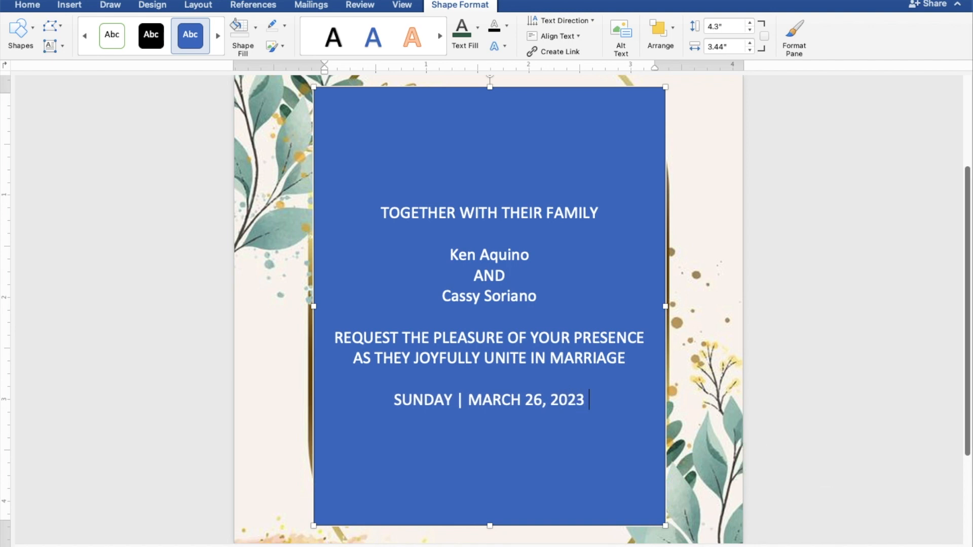
text( |)
text( 1)
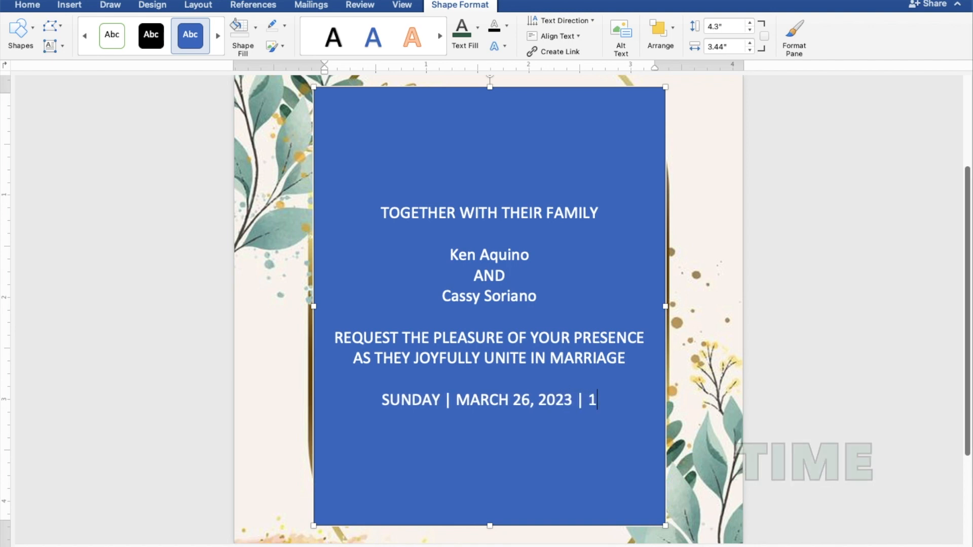
text(0:)
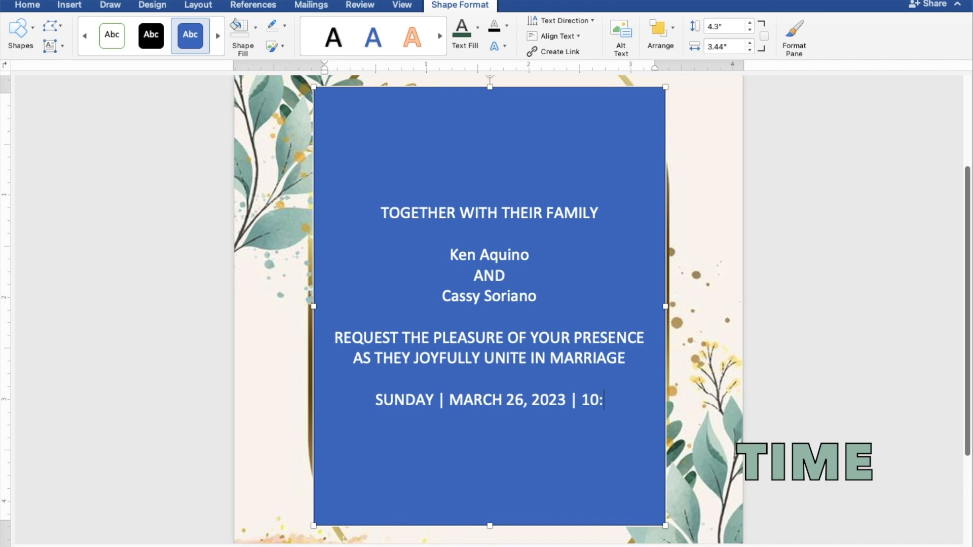
text(00 A.M.)
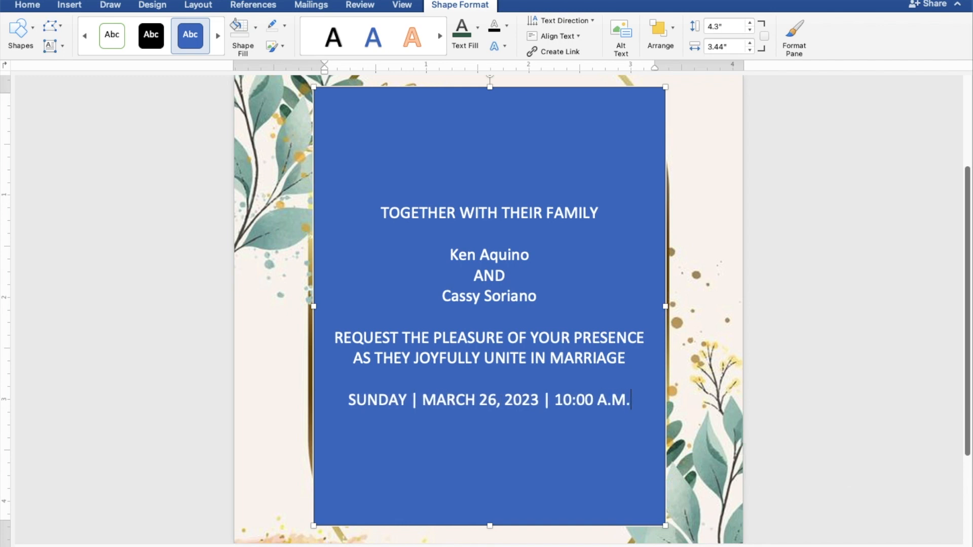
- Append the ceremony time "| 10:00 A.M." to the date line and begin a new line
key(Return)
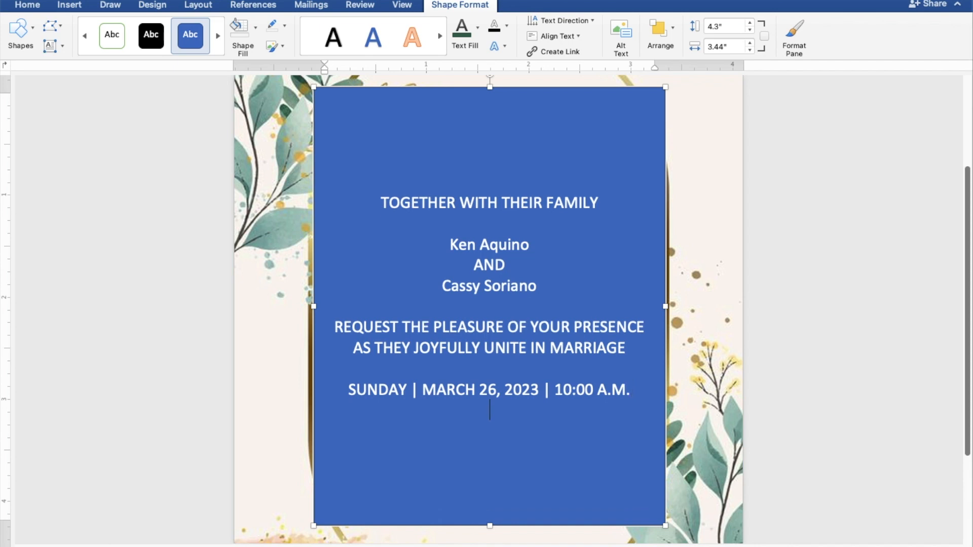
- Enter the church name "ST. THOMAS AQUINAS PARISH CHURCH" on the line below the date and time
text(ST. TH)
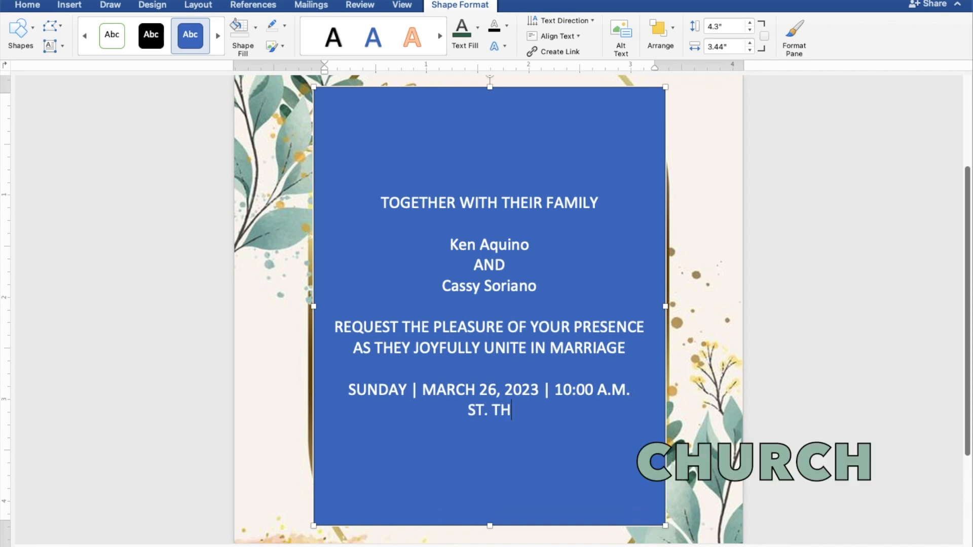
text(OMAS AQU)
text(I)
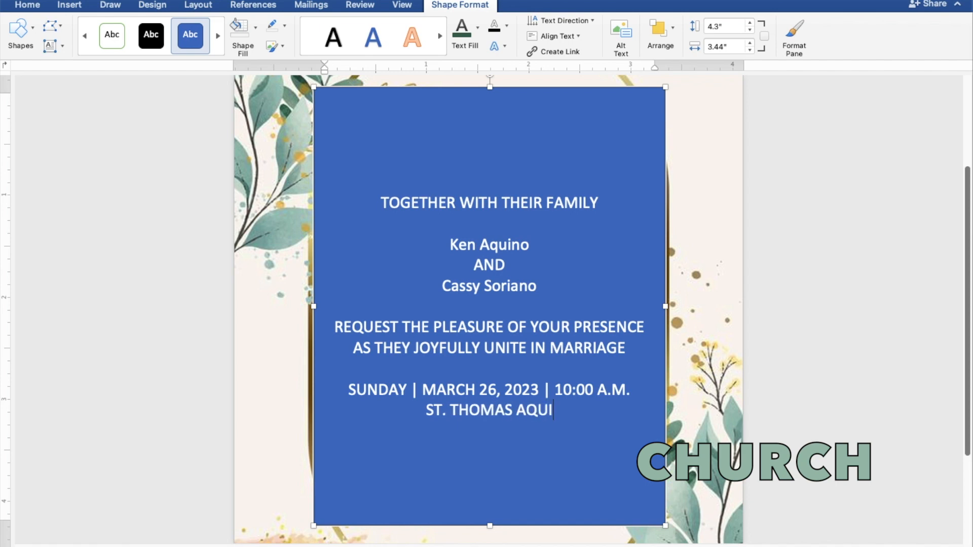
text(NAS PARISH CH)
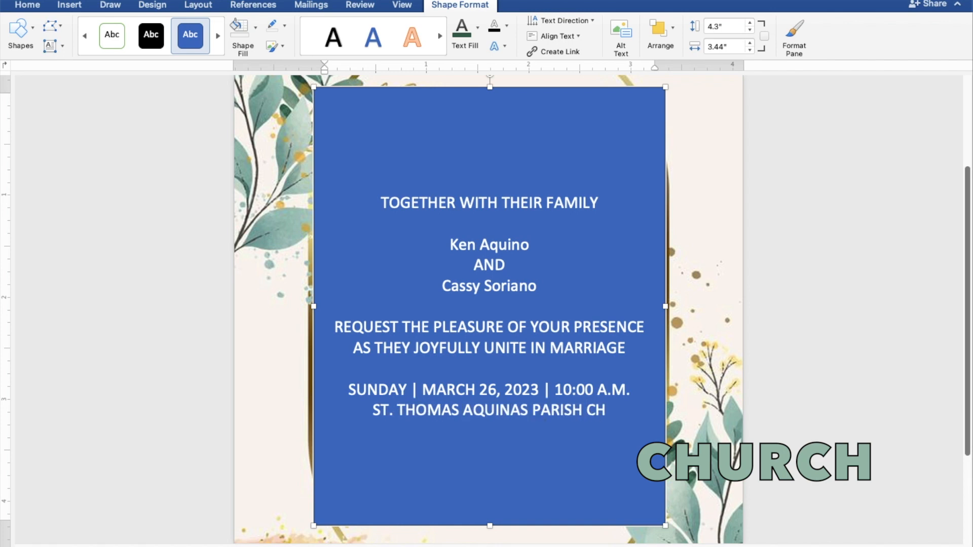
text(URCH)
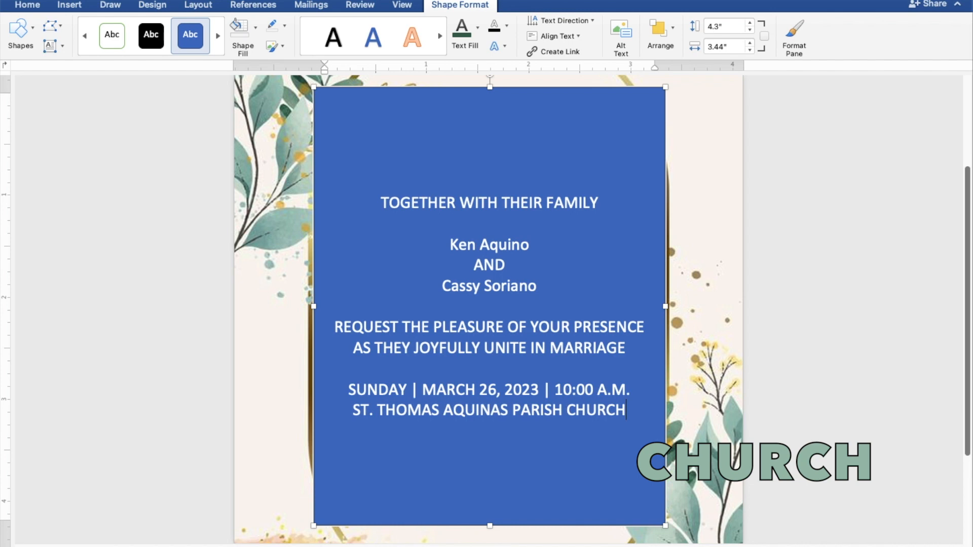
- Add the church's location "MANGALDAN, PANGASINAN" on its own line, followed by a blank line
key(Return)
text(M)
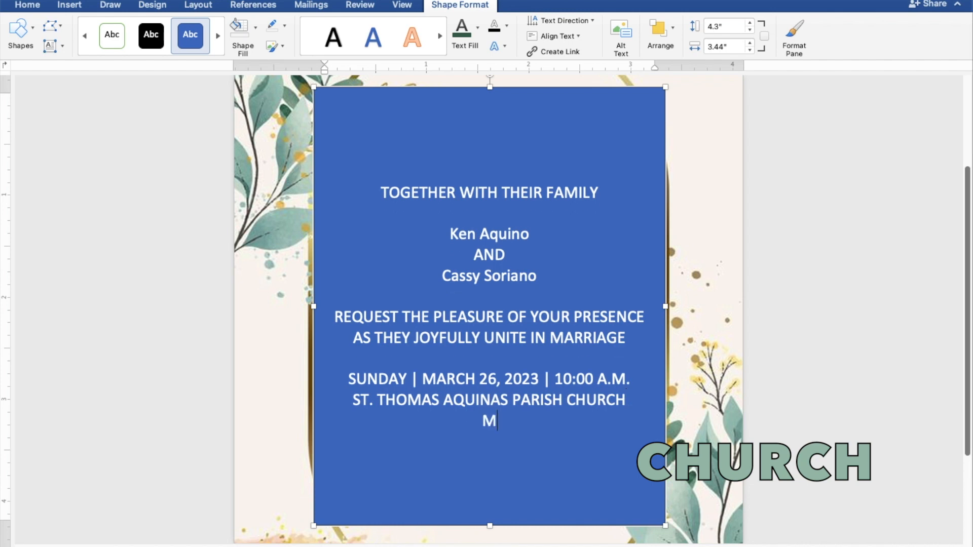
text(ANGALDAN,)
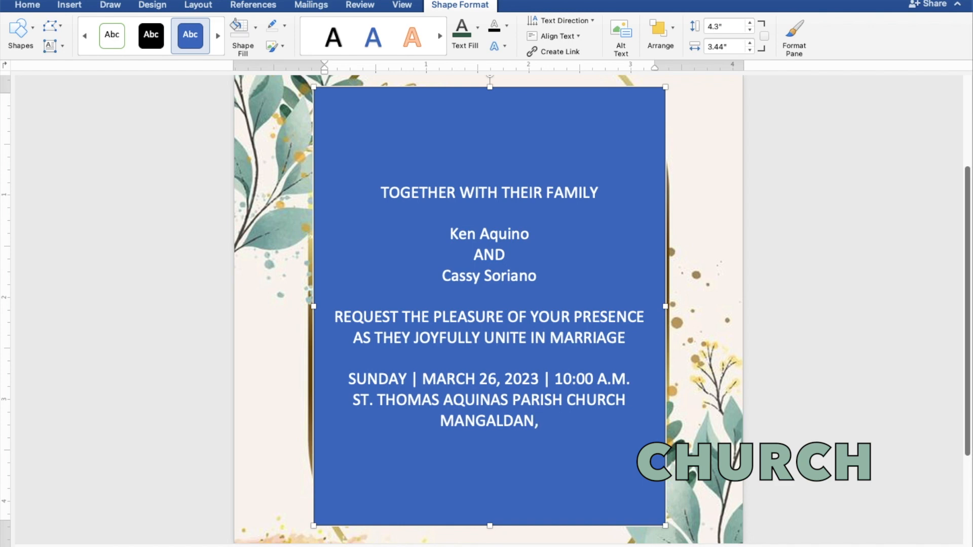
text( PANG)
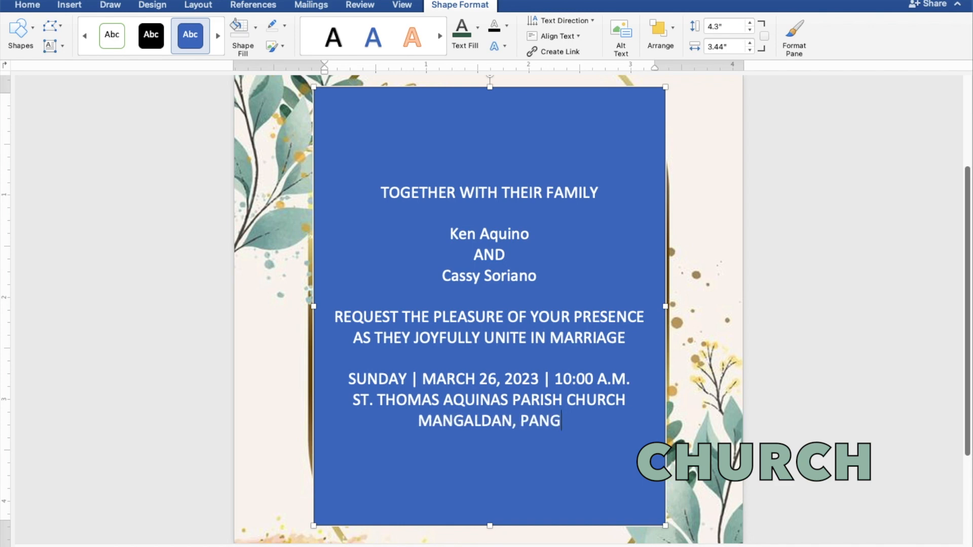
text(ASINAN)
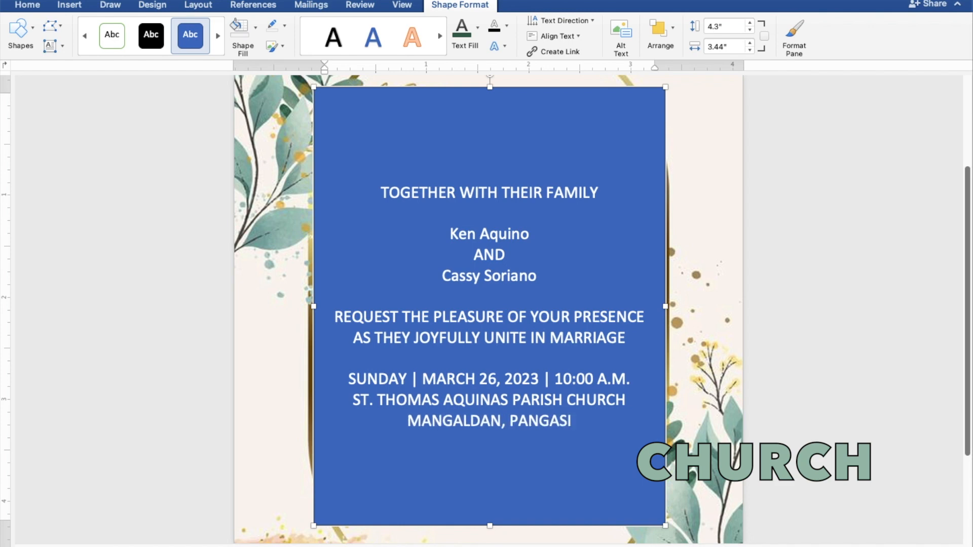
key(Return)
key(Return)
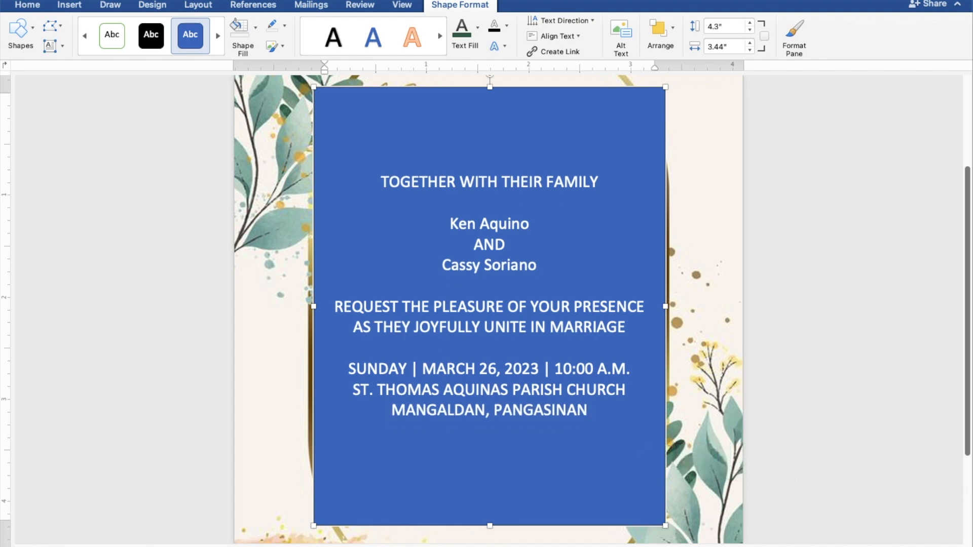
- Enter "Reception to follow" as the closing line of the invitation, separated from the location by a blank line
text(r)
key(BackSpace)
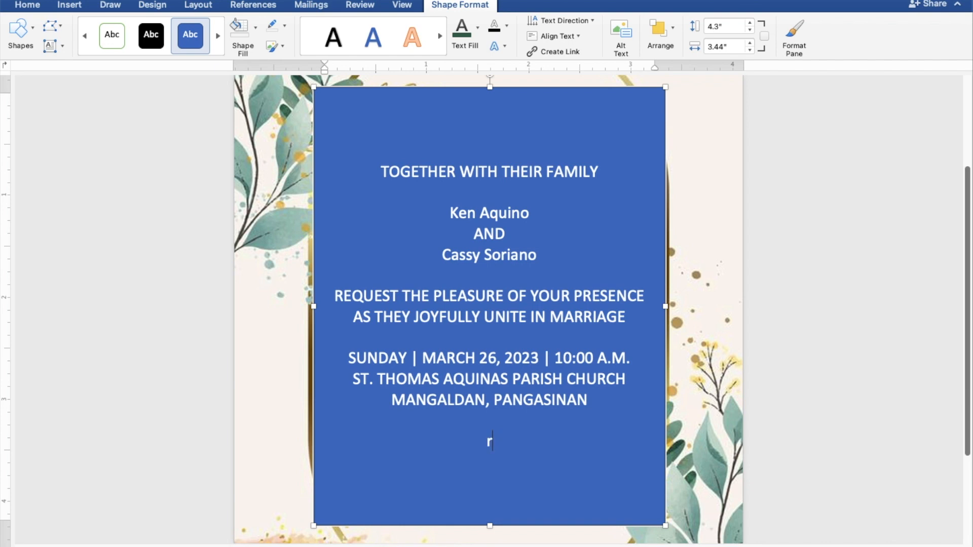
key(BackSpace)
key(BackSpace)
text(Reception t)
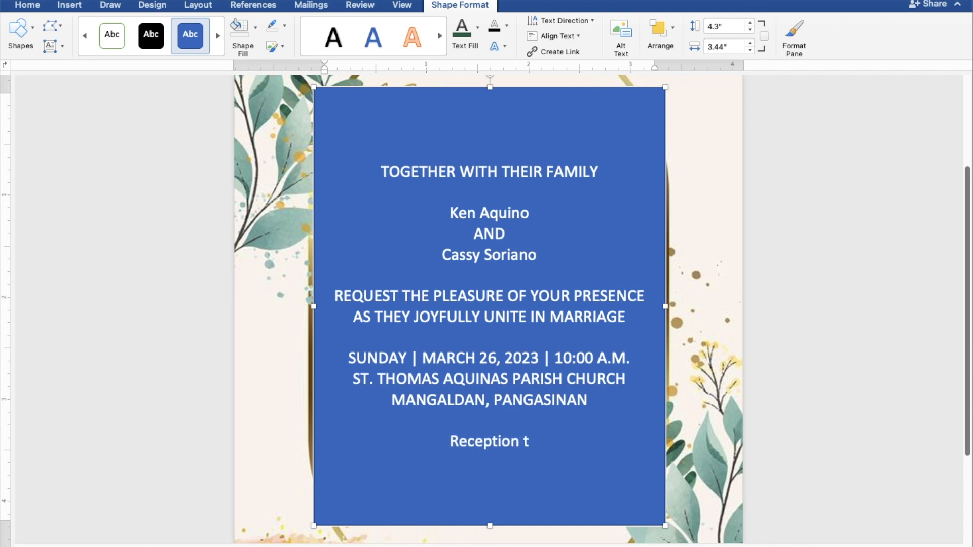
text(o fo)
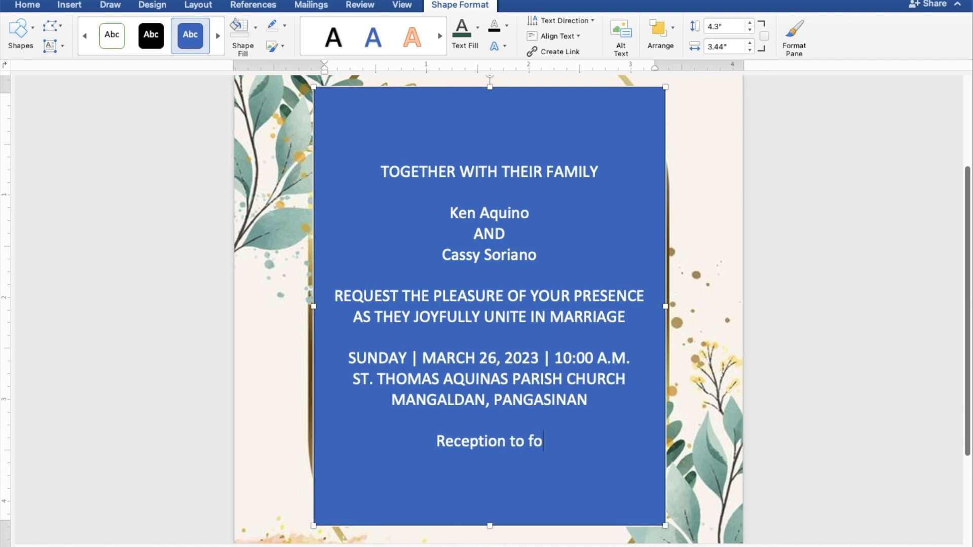
text(llow)
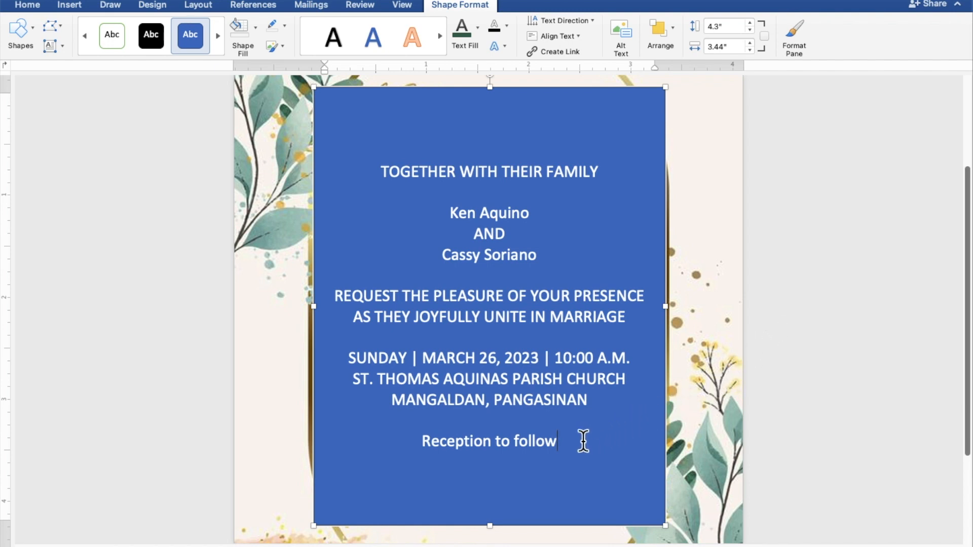
- Remove the fill and outline from the rectangle holding the invitation wording
drag(559, 442, 383, 175)
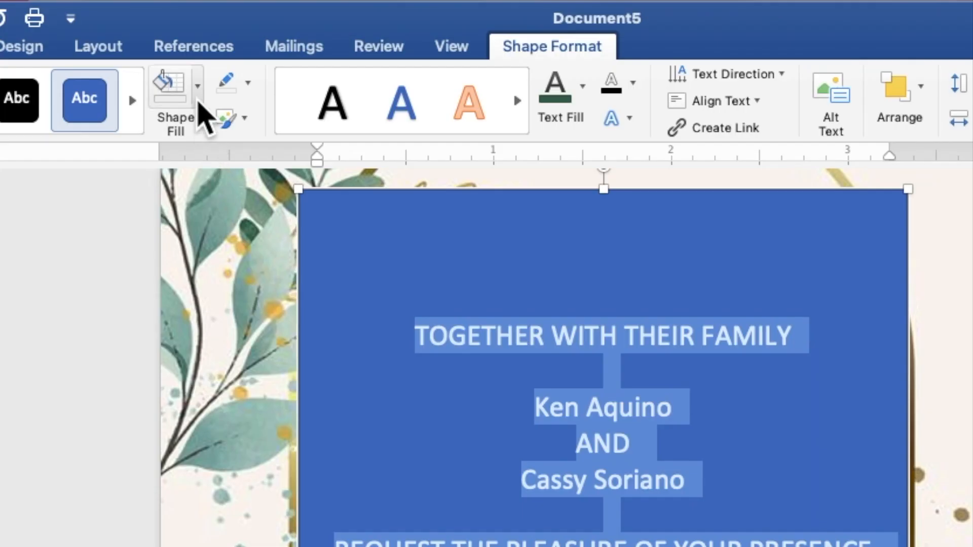
click(198, 104)
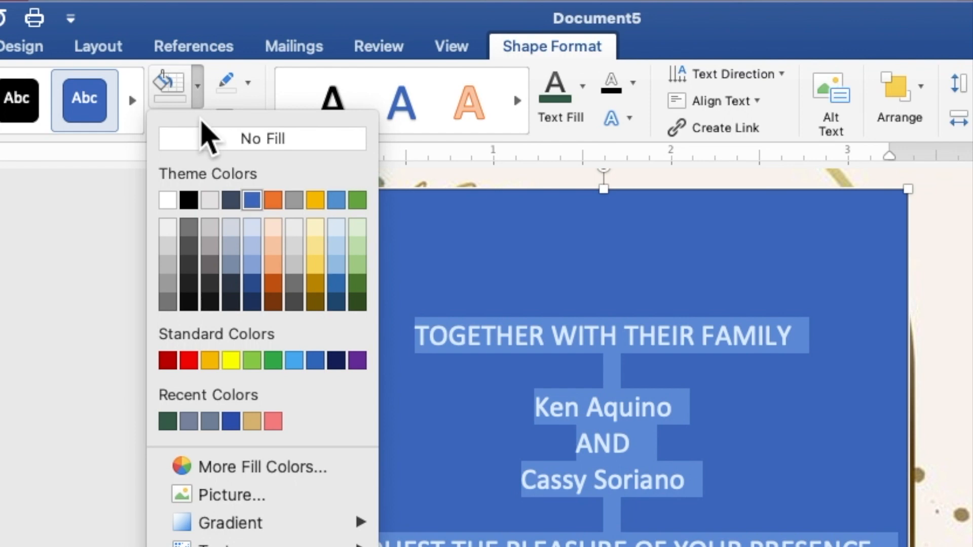
click(205, 139)
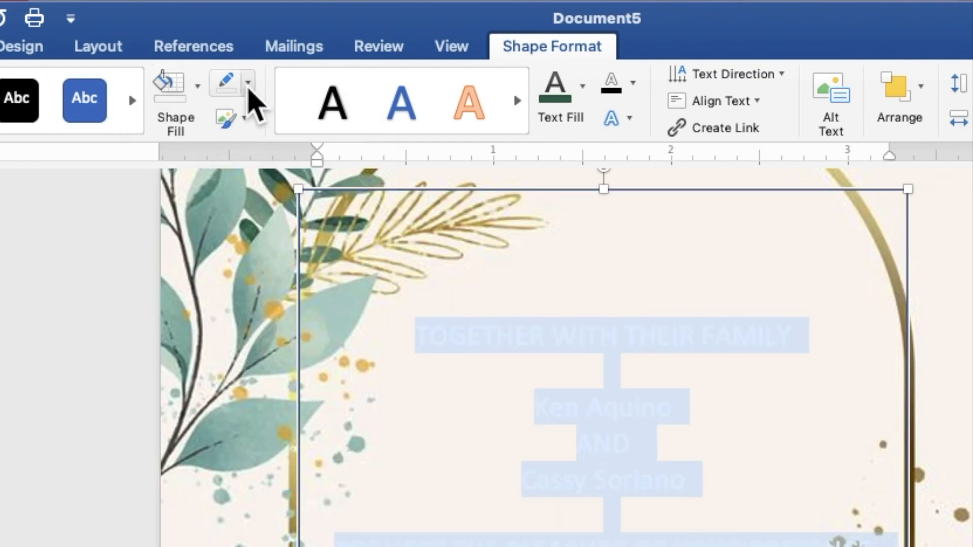
click(247, 84)
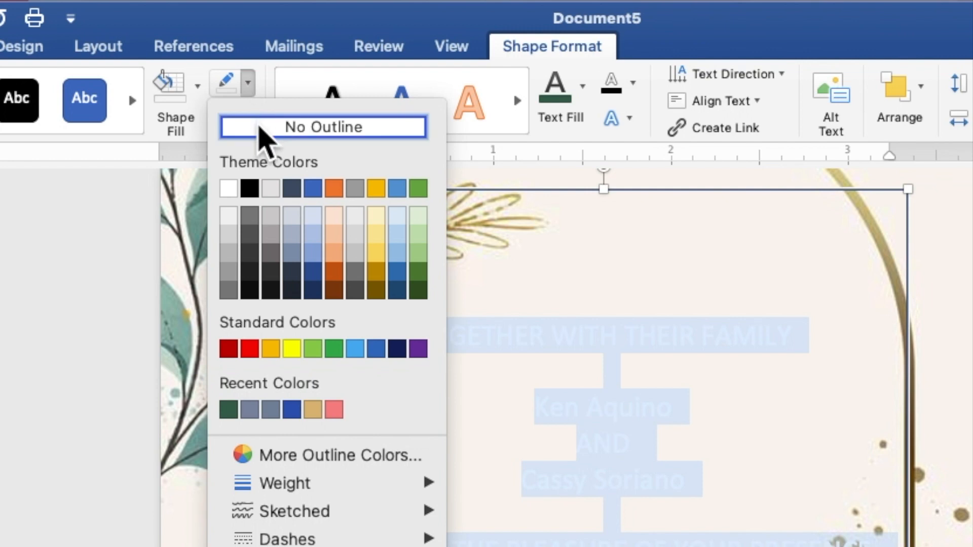
click(260, 127)
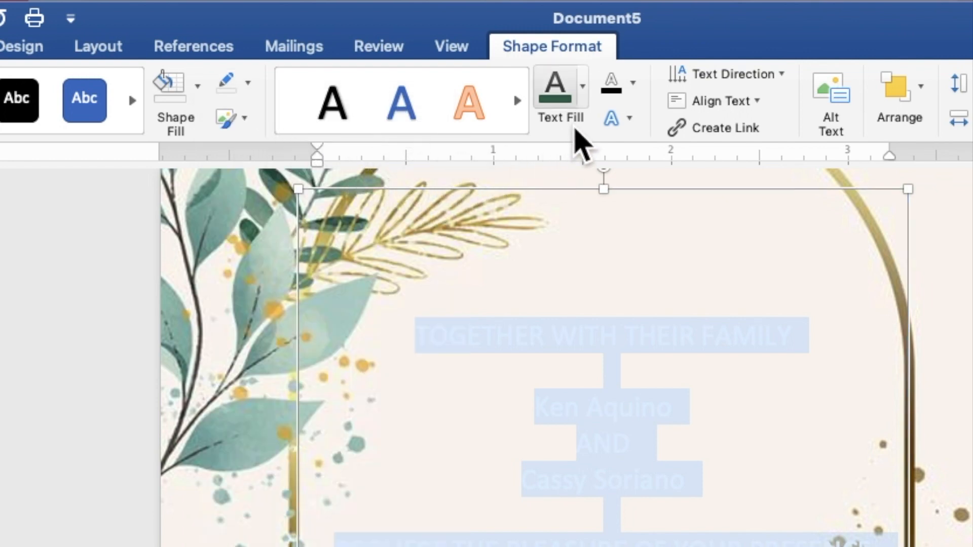
- Color all the invitation text black and set its font to Times New Roman
click(582, 87)
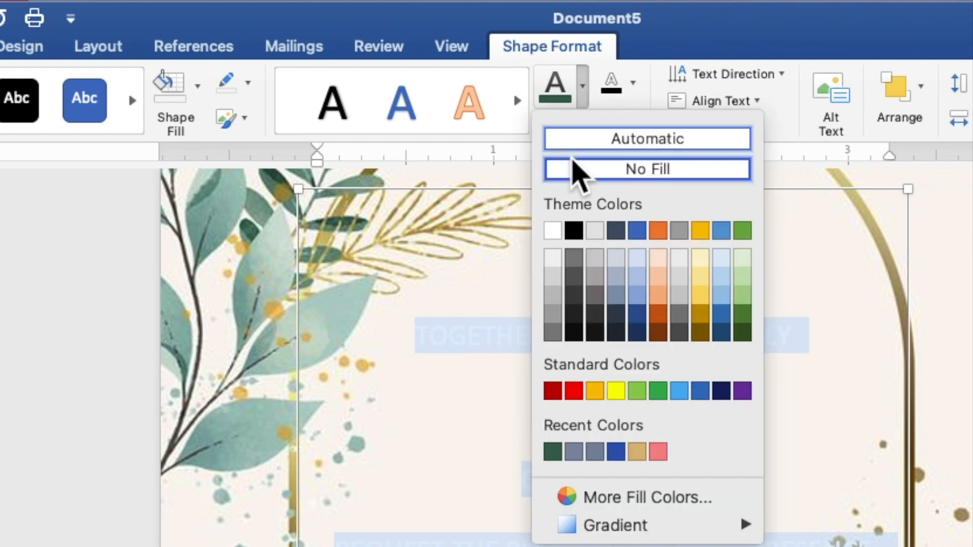
click(574, 231)
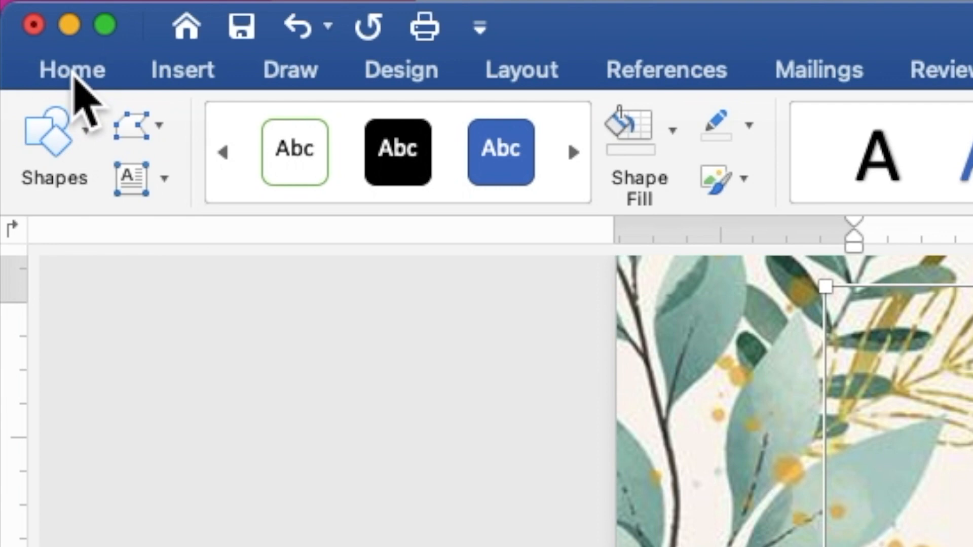
click(73, 73)
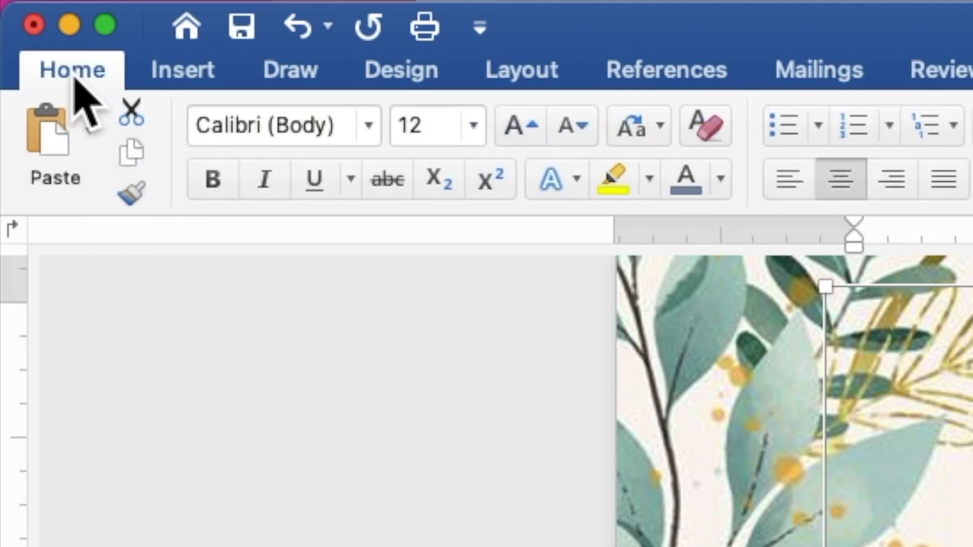
click(369, 132)
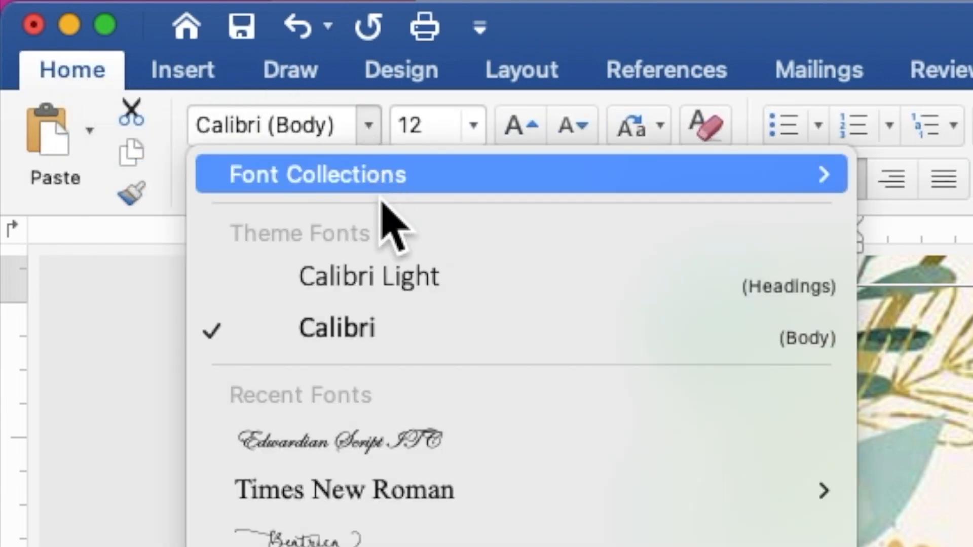
mouse_move(423, 480)
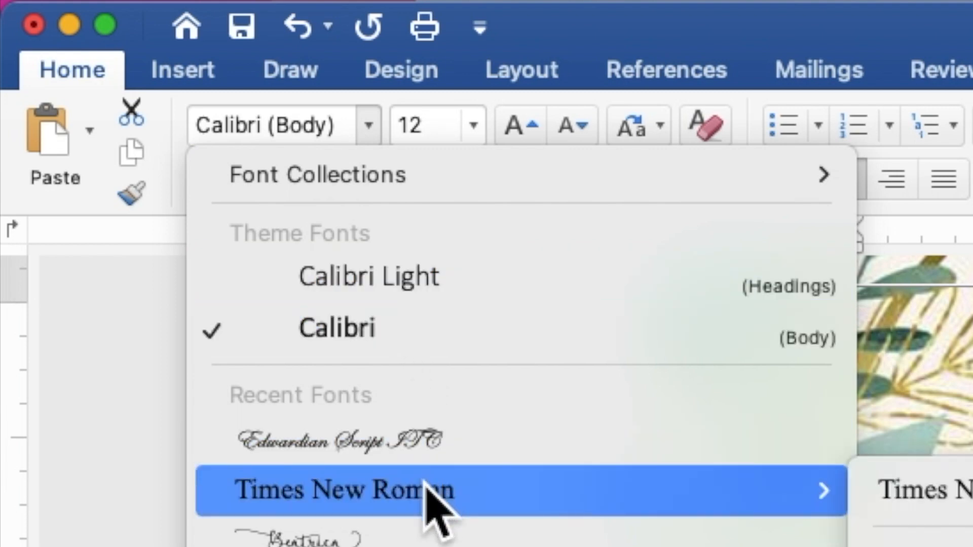
click(426, 488)
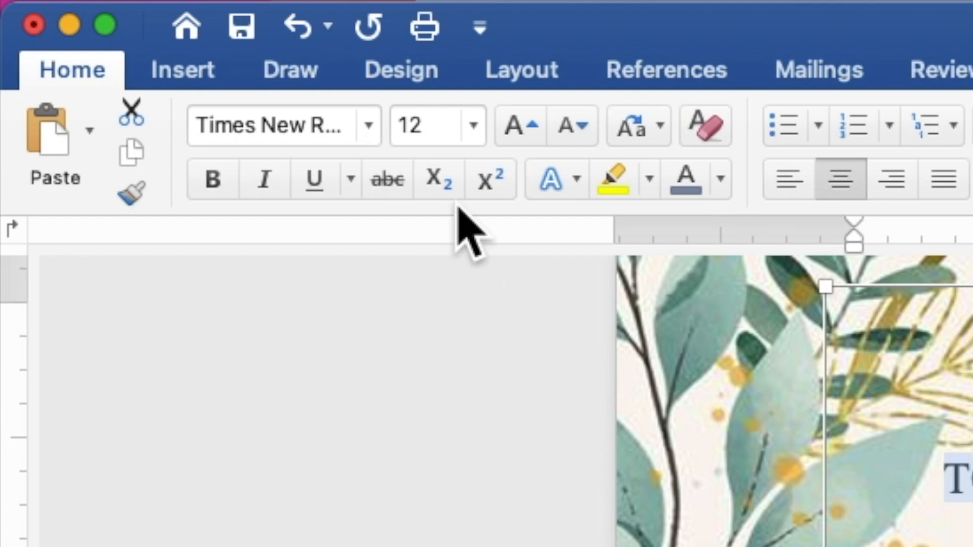
- Set the font size of all the invitation text to 9
click(437, 127)
drag(435, 125, 408, 125)
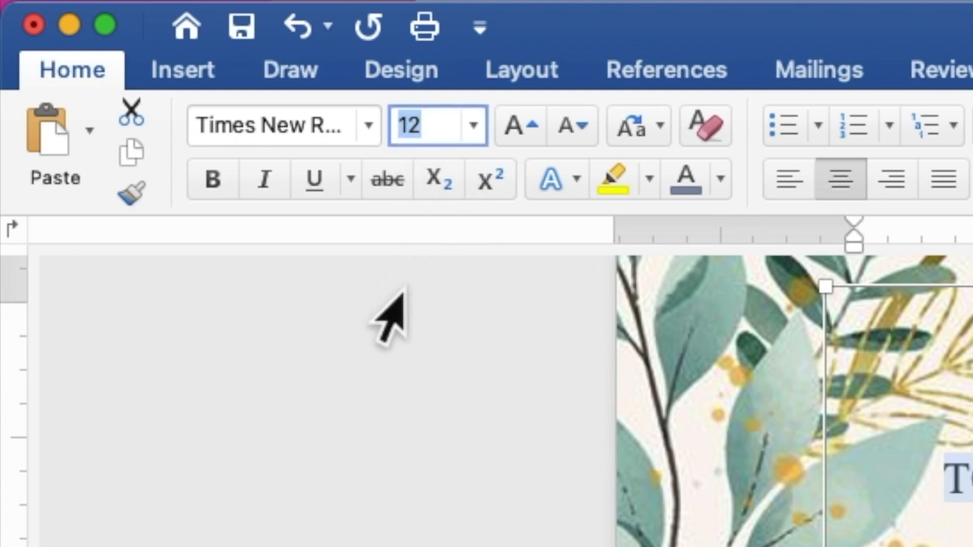
text(9)
key(Return)
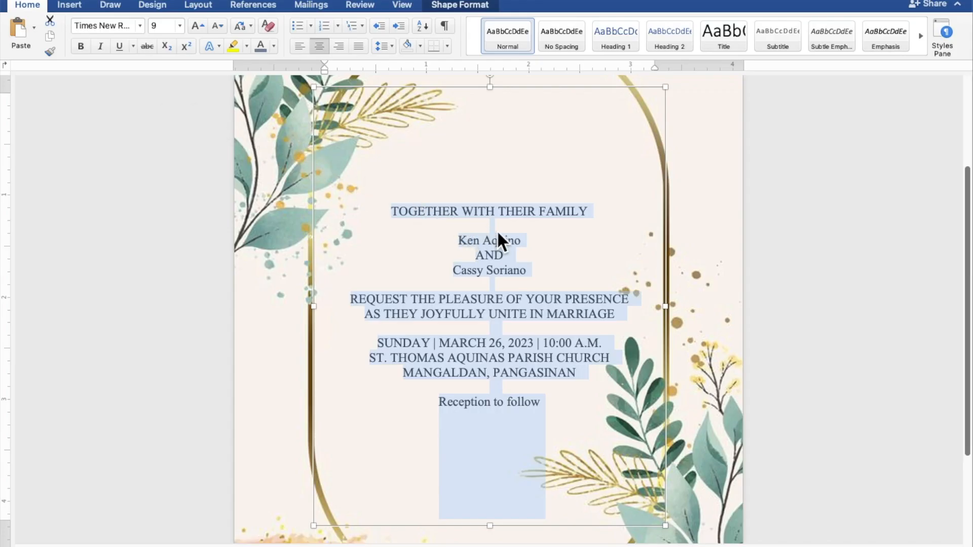
- Change the font of the couple's two name lines and "Reception to follow" to Edwardian Script ITC
click(515, 241)
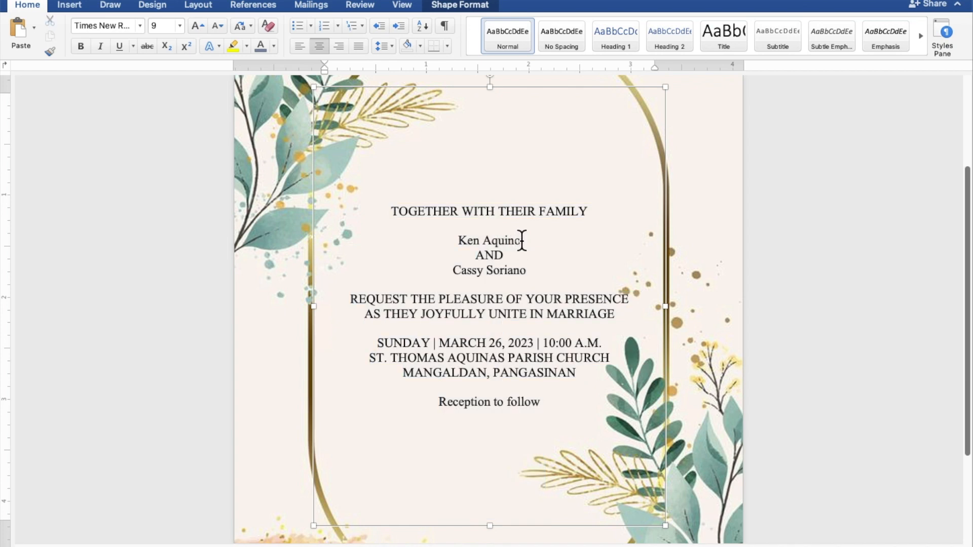
triple_click(522, 240)
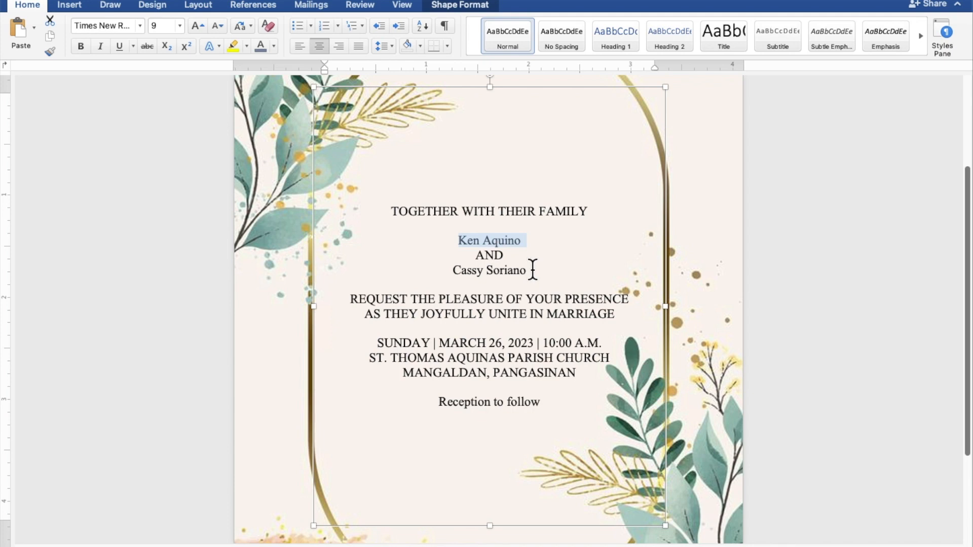
drag(522, 270, 472, 276)
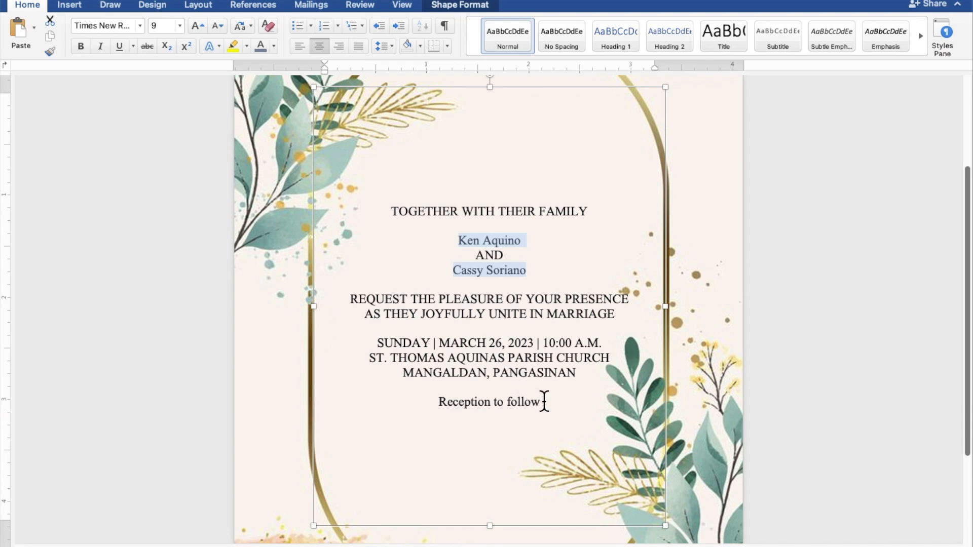
drag(547, 401, 475, 403)
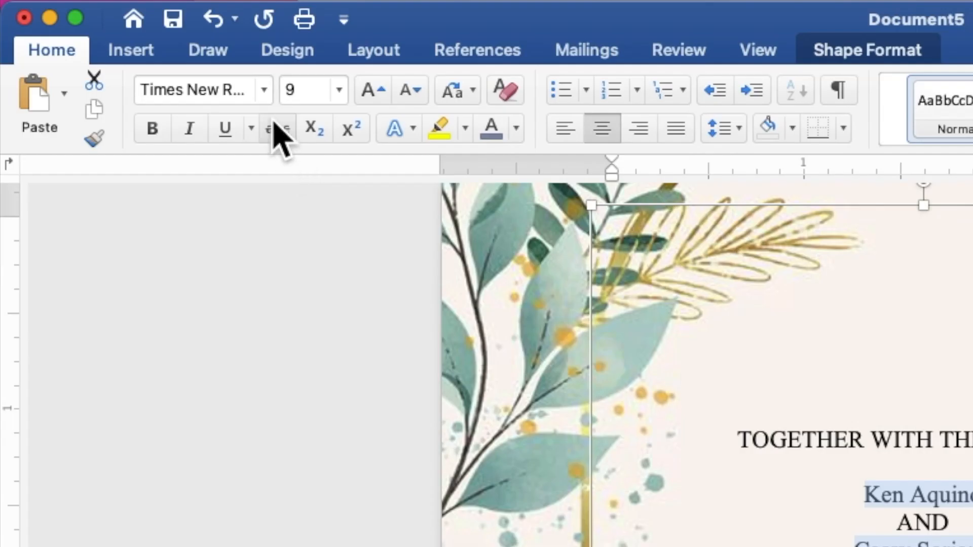
click(264, 91)
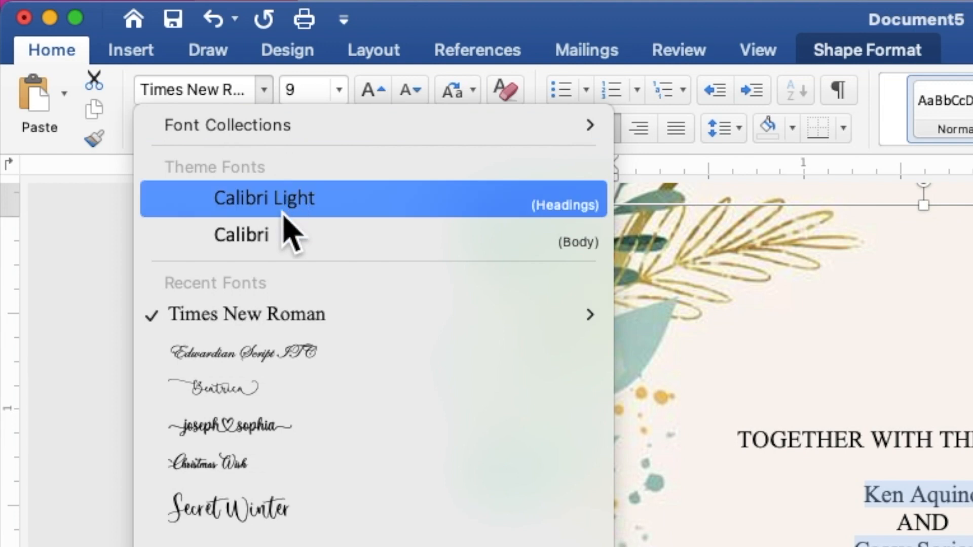
mouse_move(285, 330)
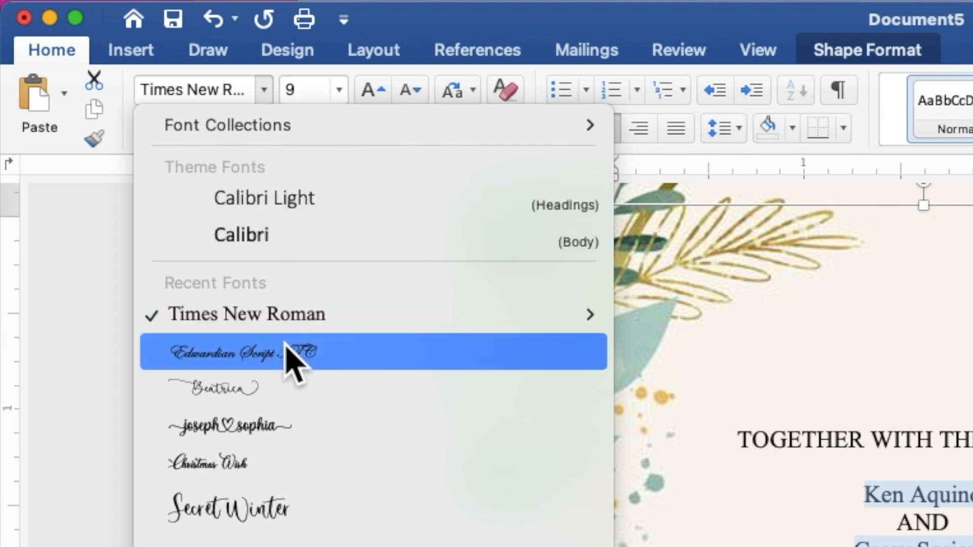
click(293, 355)
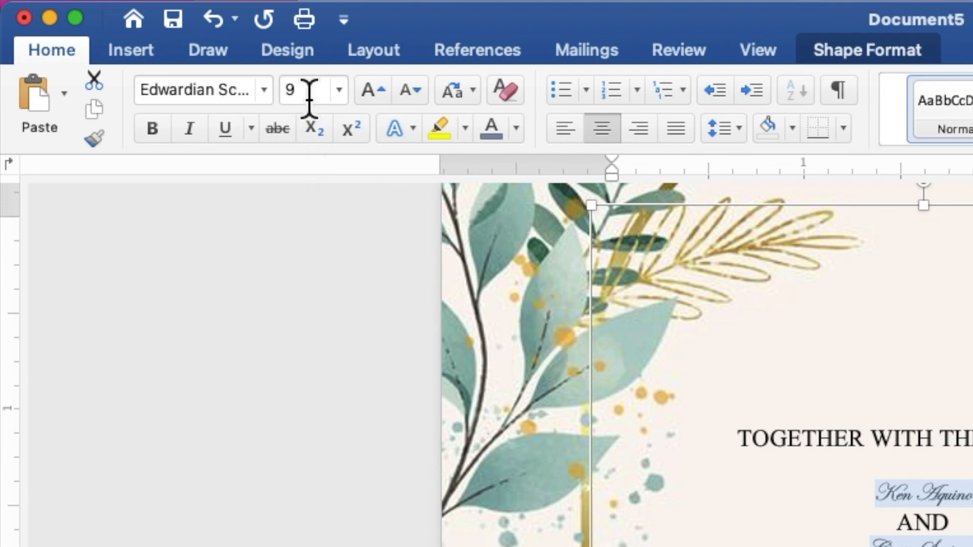
- Set the couple's names and "Reception to follow" to size 20 and the recently used dark green color
click(285, 92)
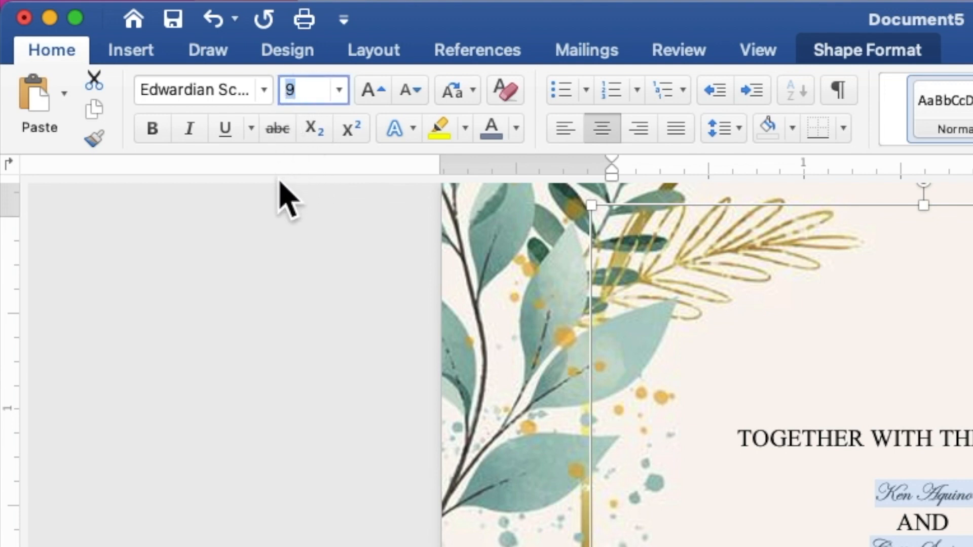
text(20)
key(Return)
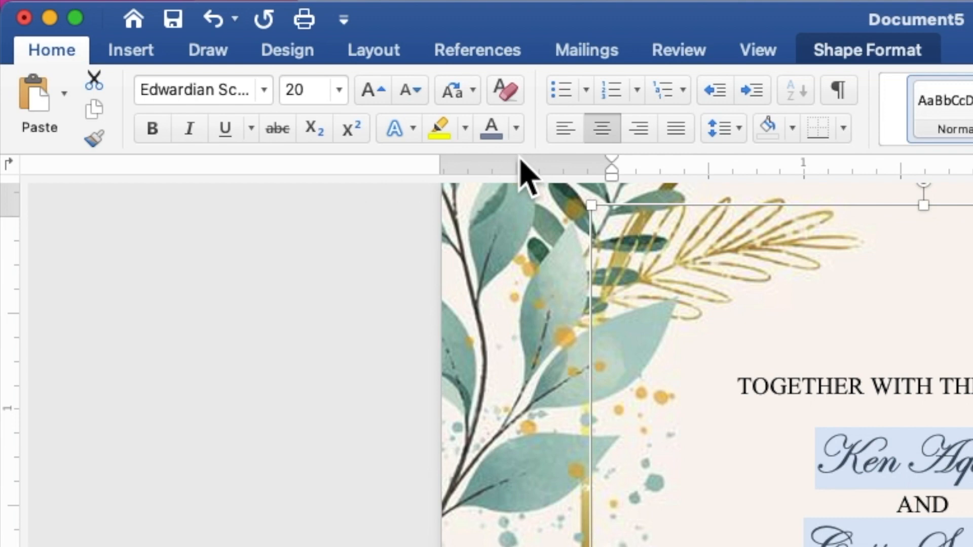
click(515, 130)
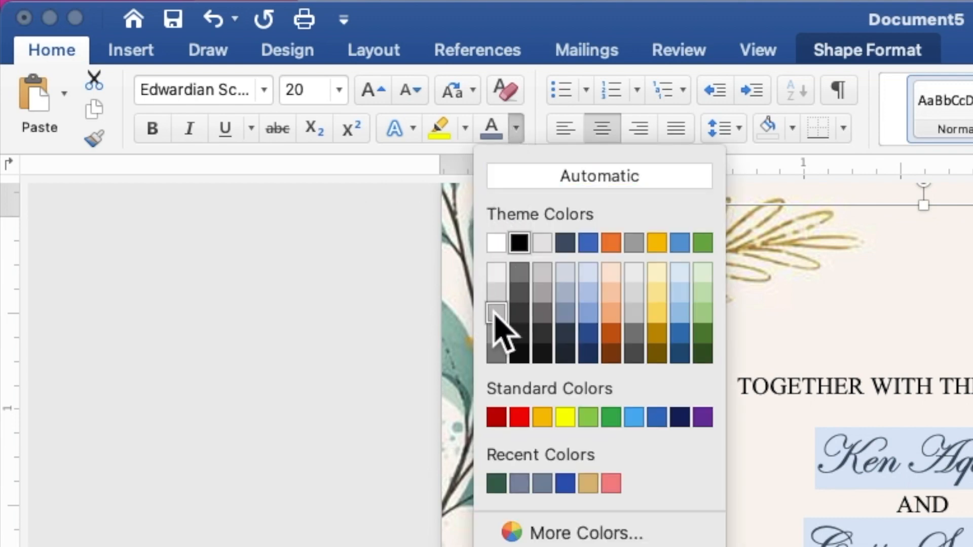
click(496, 483)
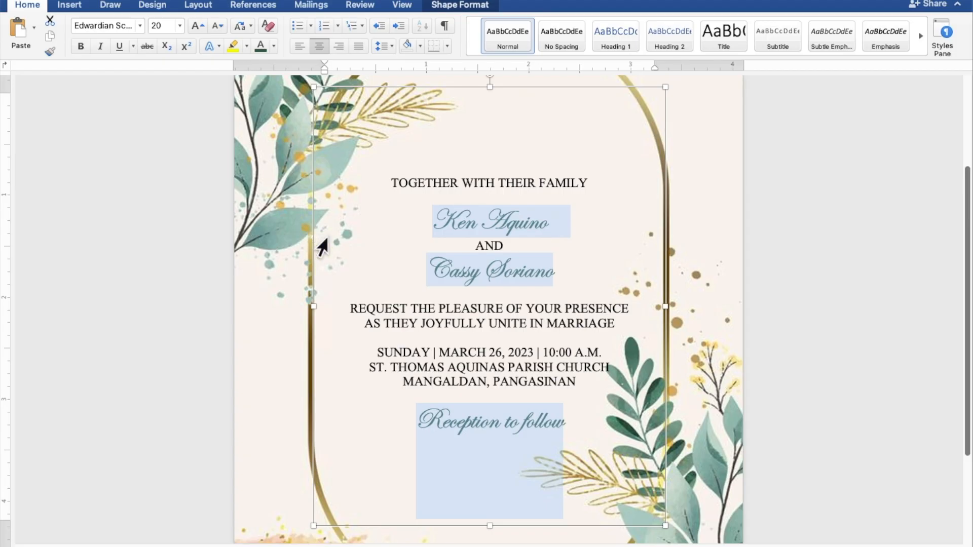
- Enlarge only the couple's two name lines to font size 40
click(566, 274)
drag(566, 274, 460, 274)
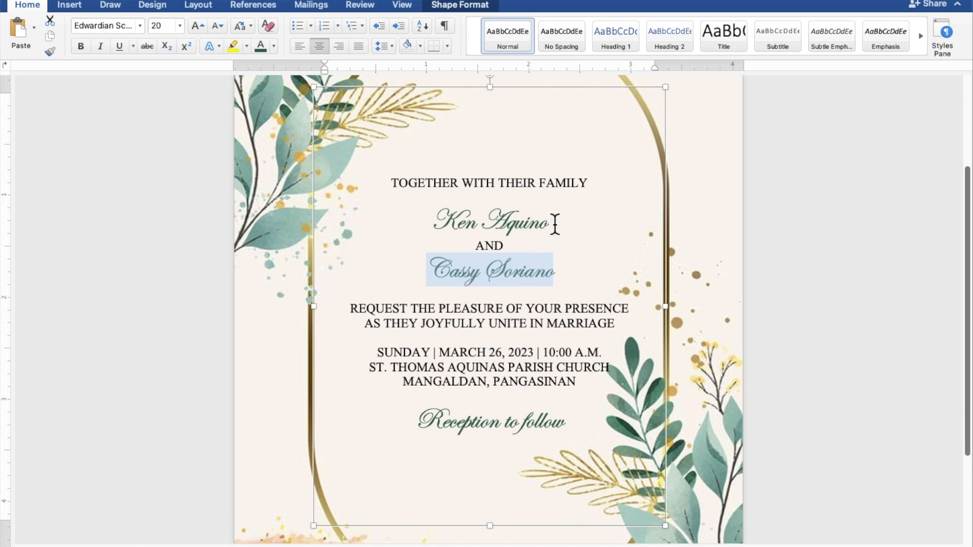
drag(555, 224, 454, 223)
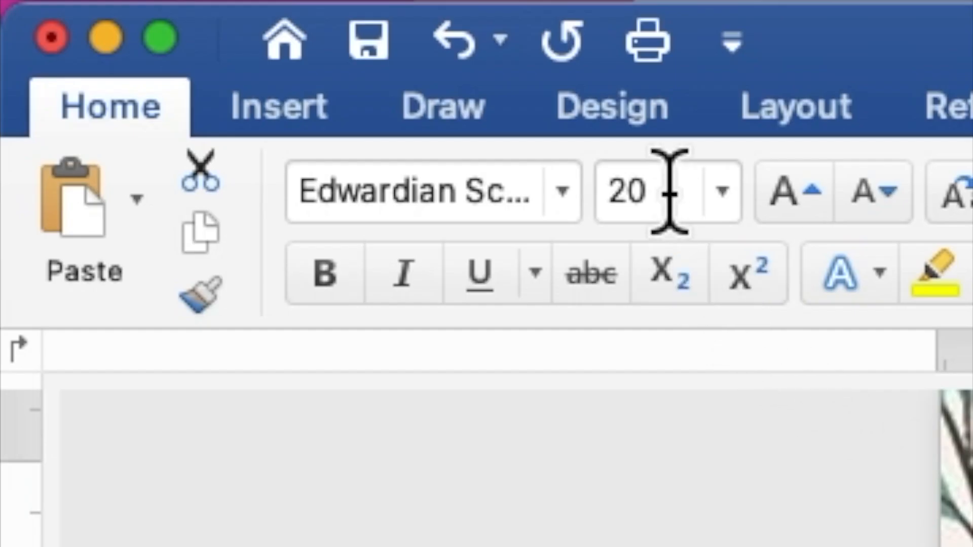
drag(166, 26, 156, 26)
drag(631, 191, 604, 191)
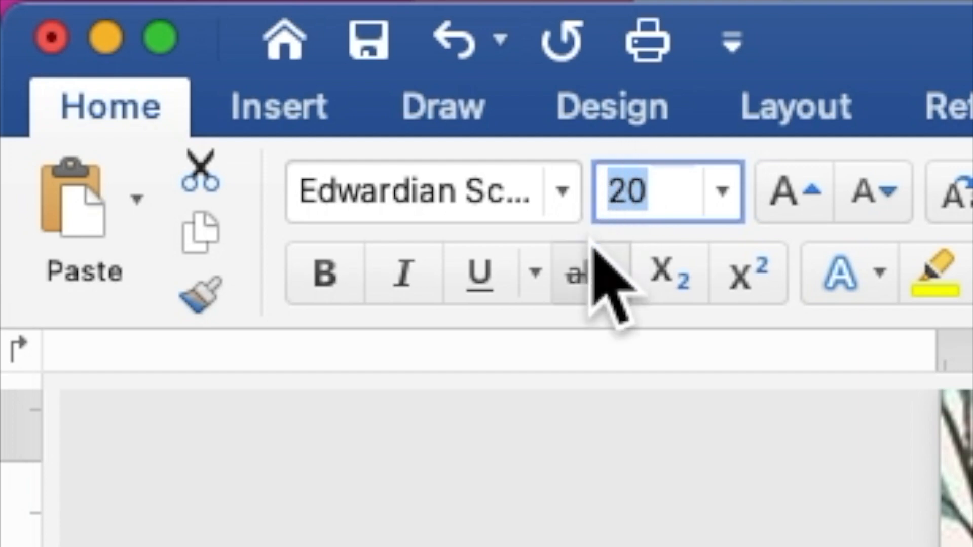
text(4)
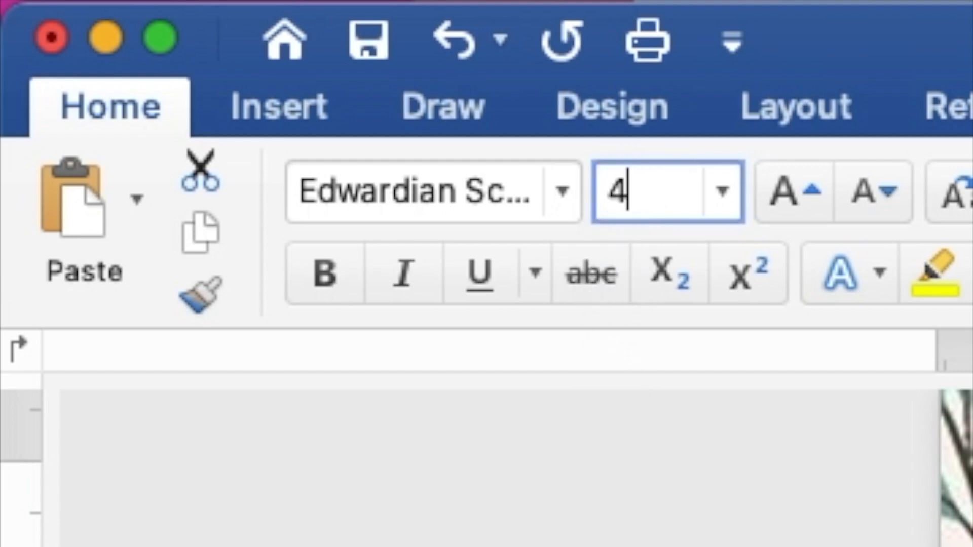
text(0)
key(Return)
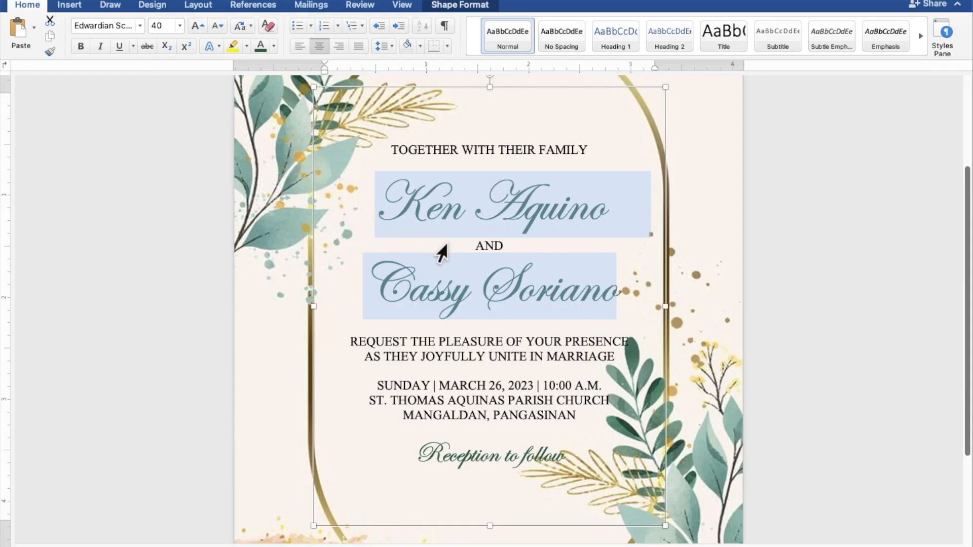
- Add an extra blank line above the first of the couple's names and another below the second name
scroll(517, 267, down, 5)
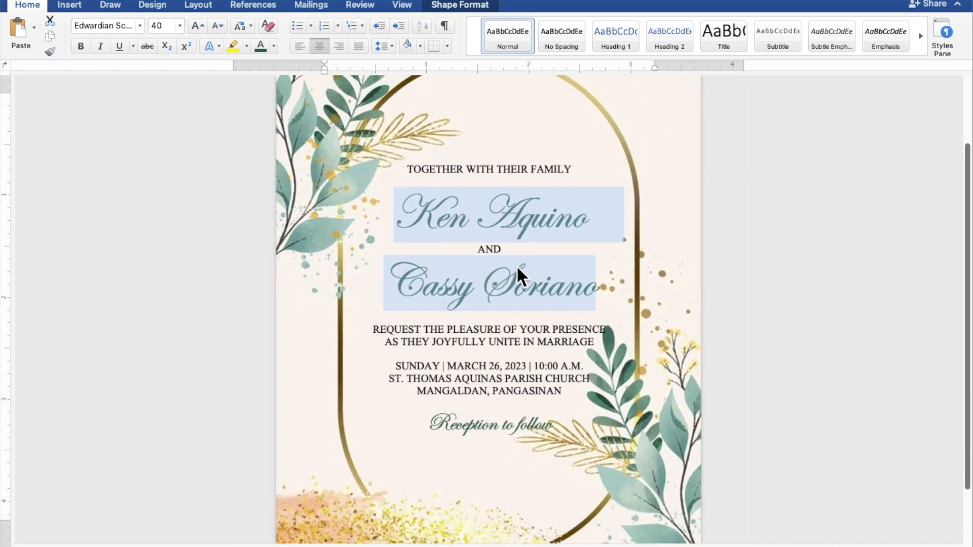
scroll(516, 266, down, 4)
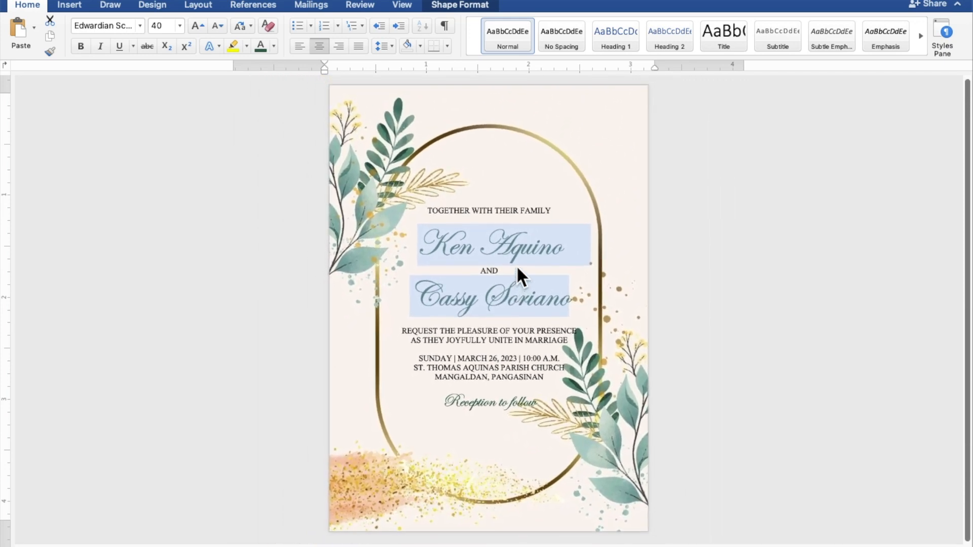
click(516, 263)
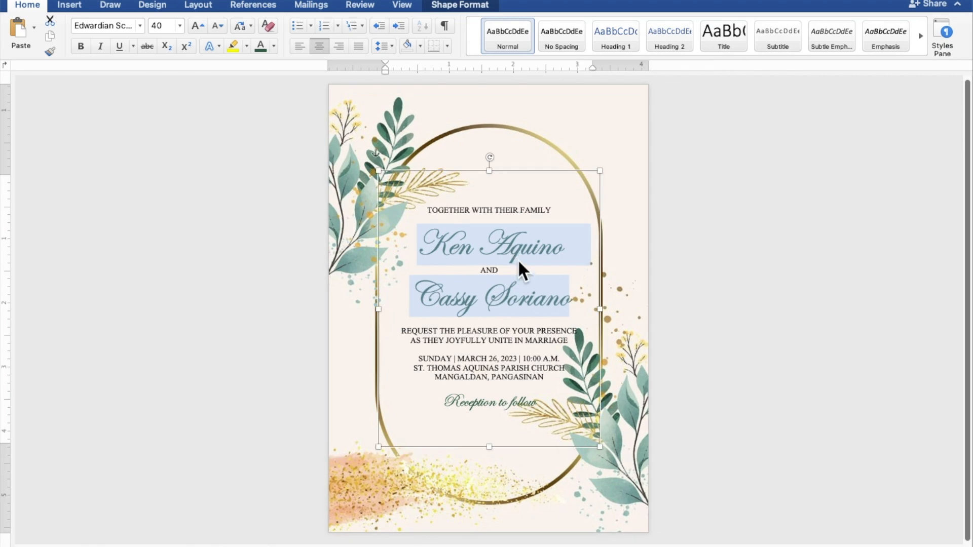
click(518, 221)
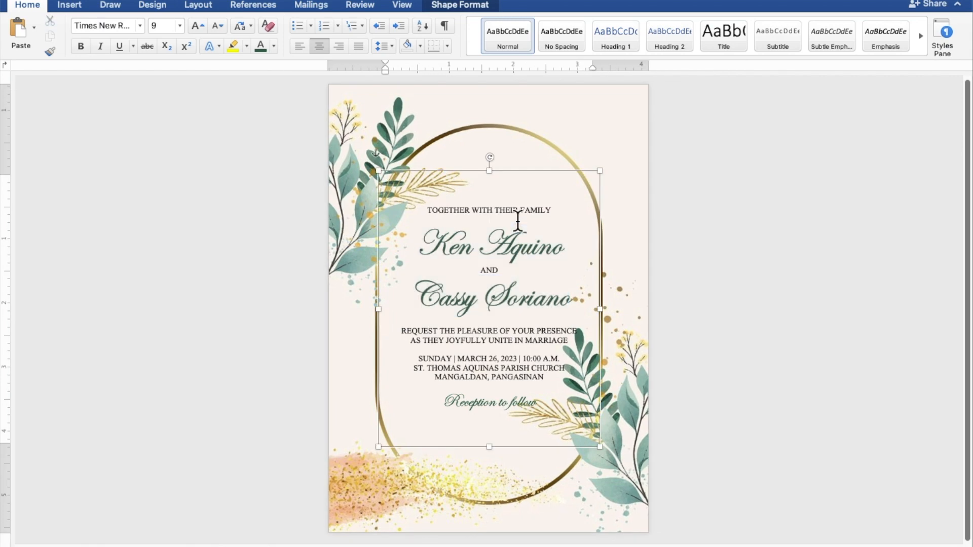
key(Return)
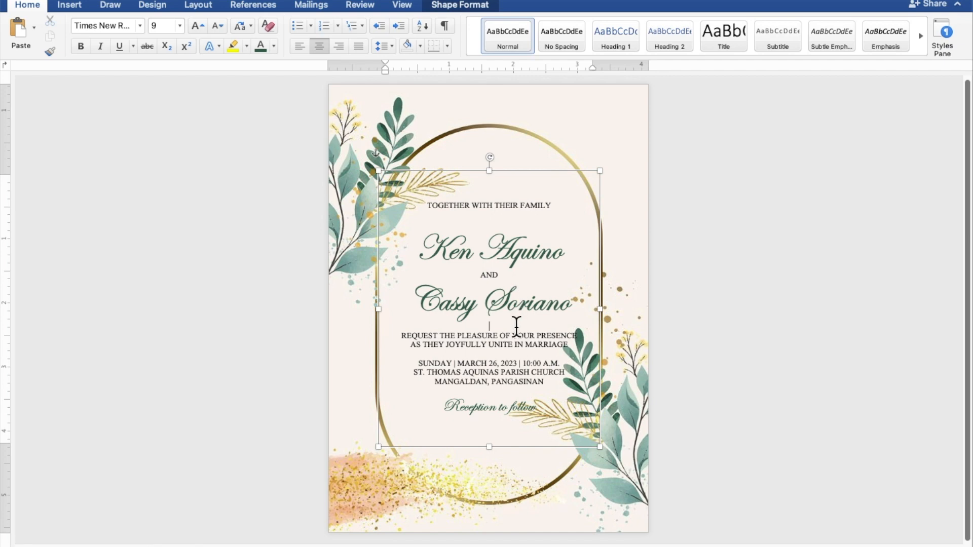
key(Return)
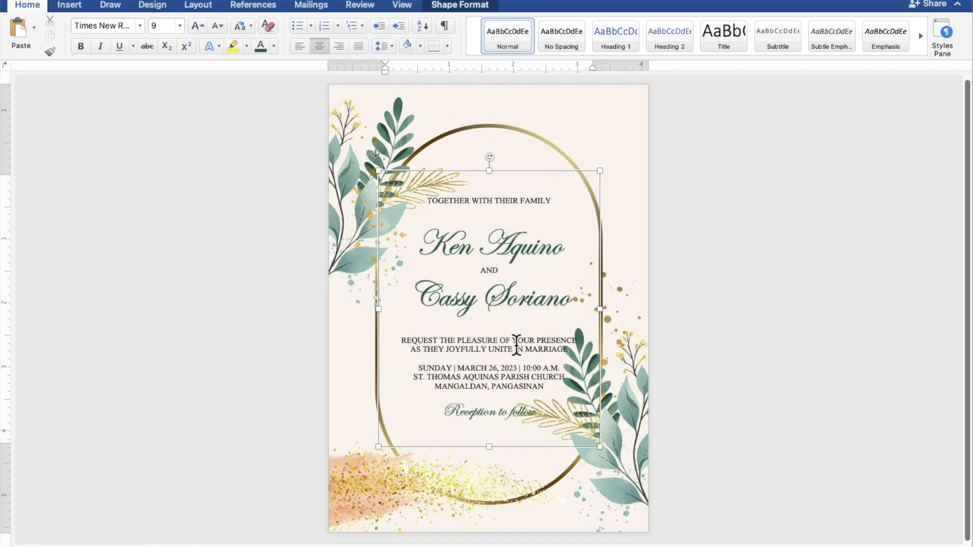
- Add an extra blank line above the date and time line and another above "Reception to follow"
key(Return)
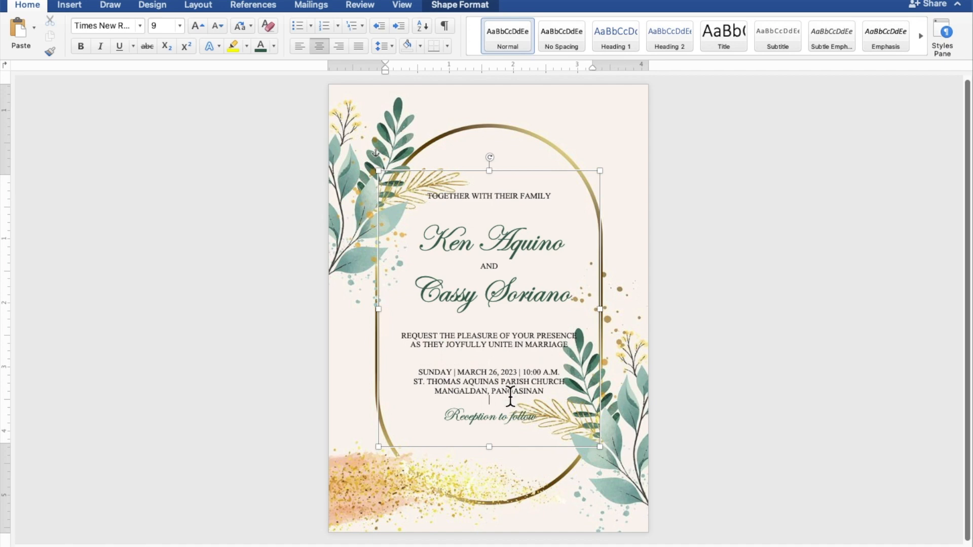
key(Return)
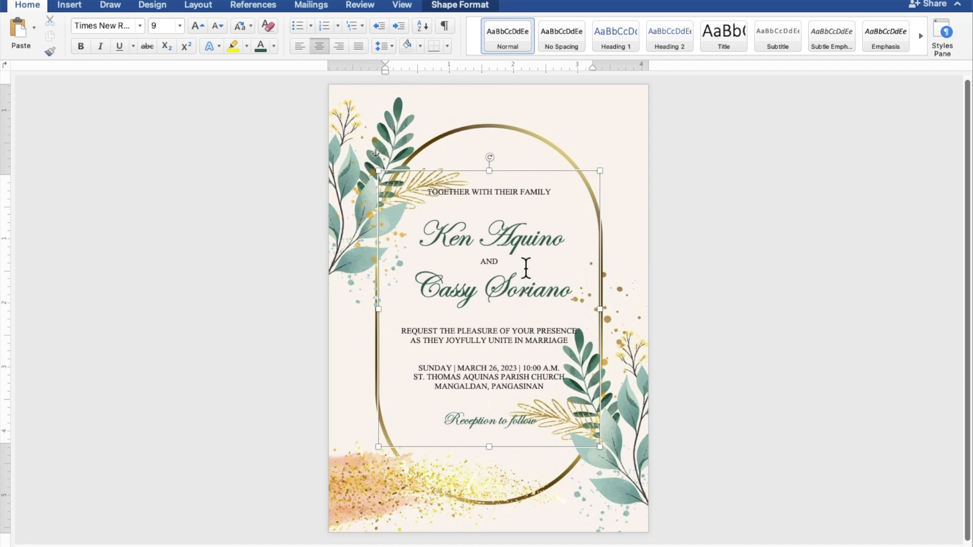
- Nudge the whole invitation text rectangle slightly down and left to center the wording within the gold frame, and deselect it
click(546, 171)
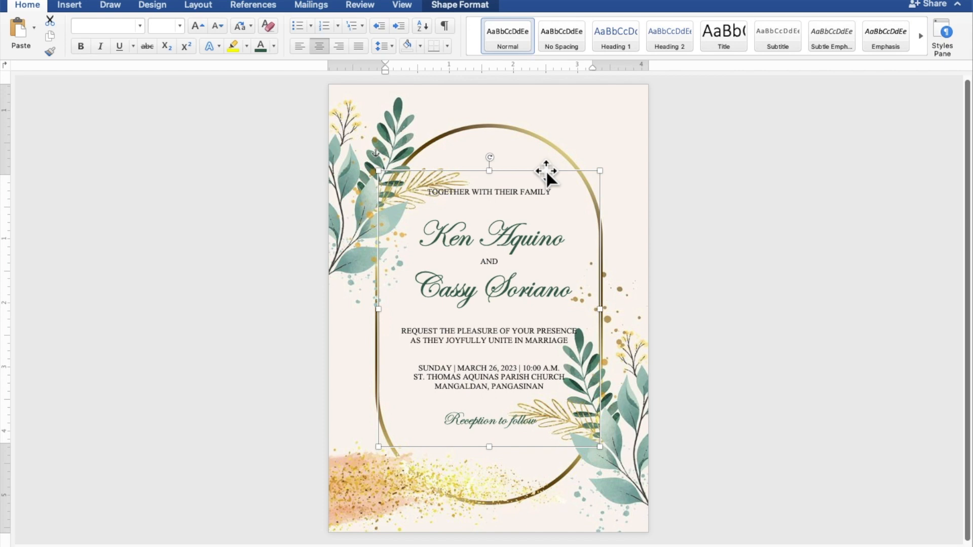
key(Down)
key(Down)
key(Down)
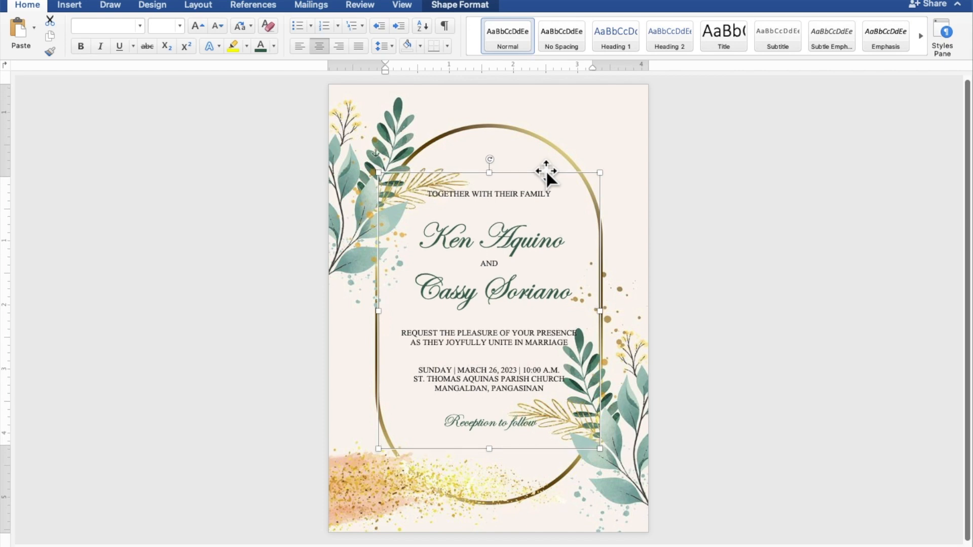
key(Left)
key(Left)
key(Left)
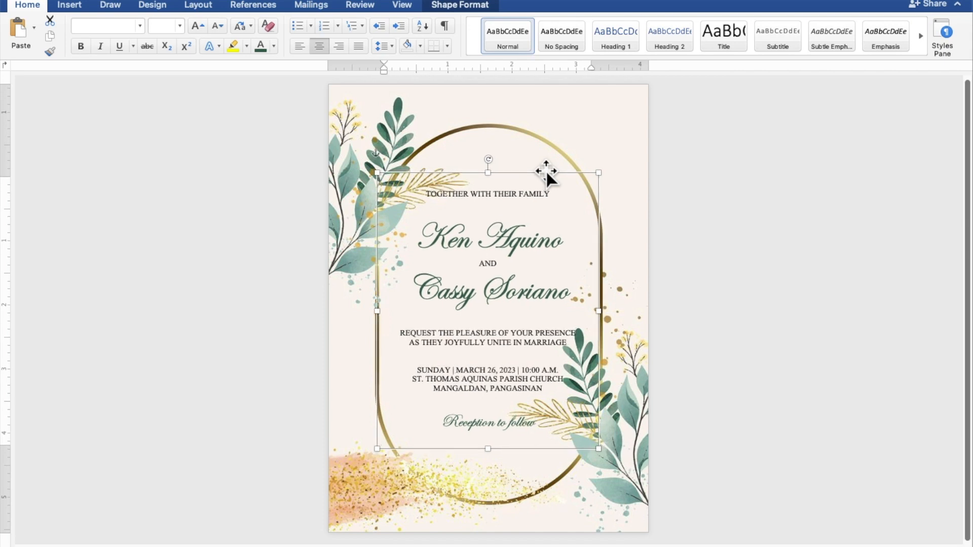
key(Down)
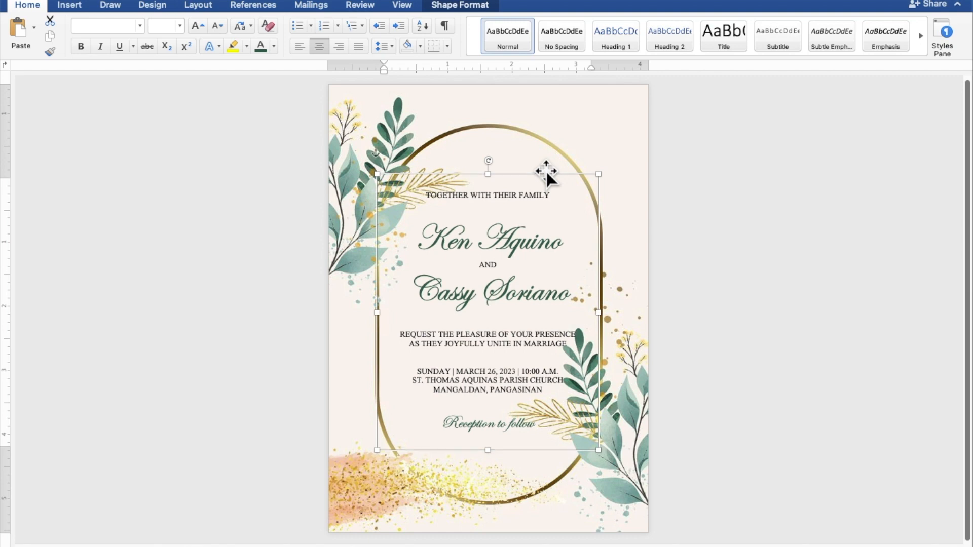
key(Down)
key(Down)
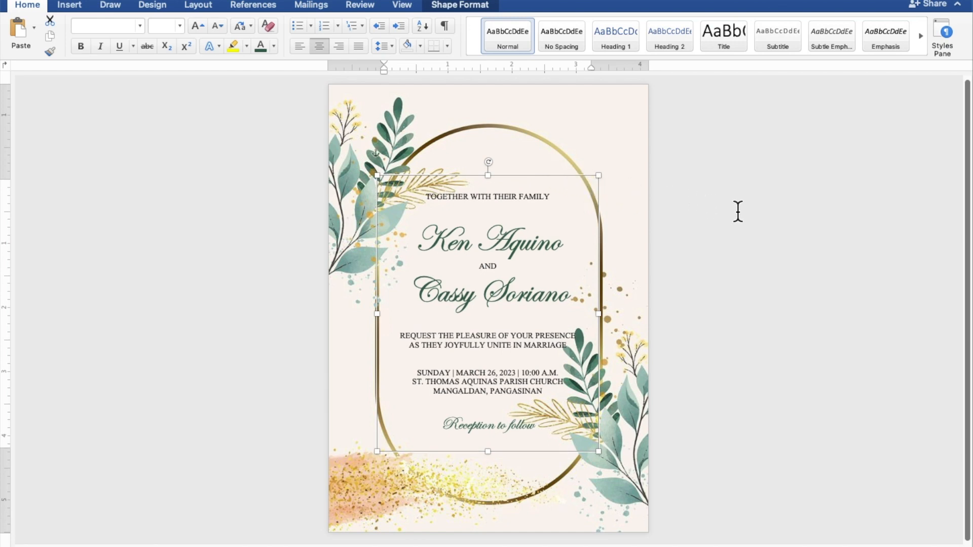
click(838, 232)
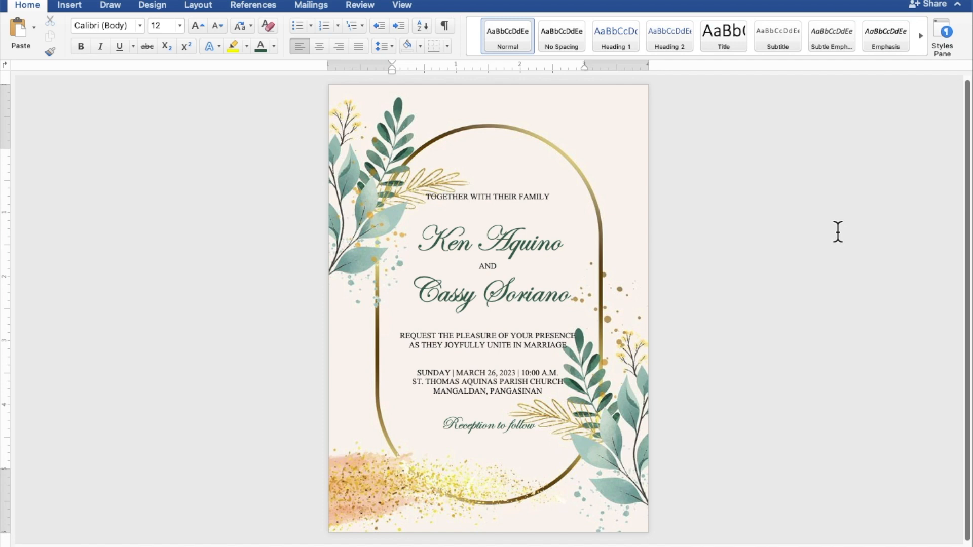